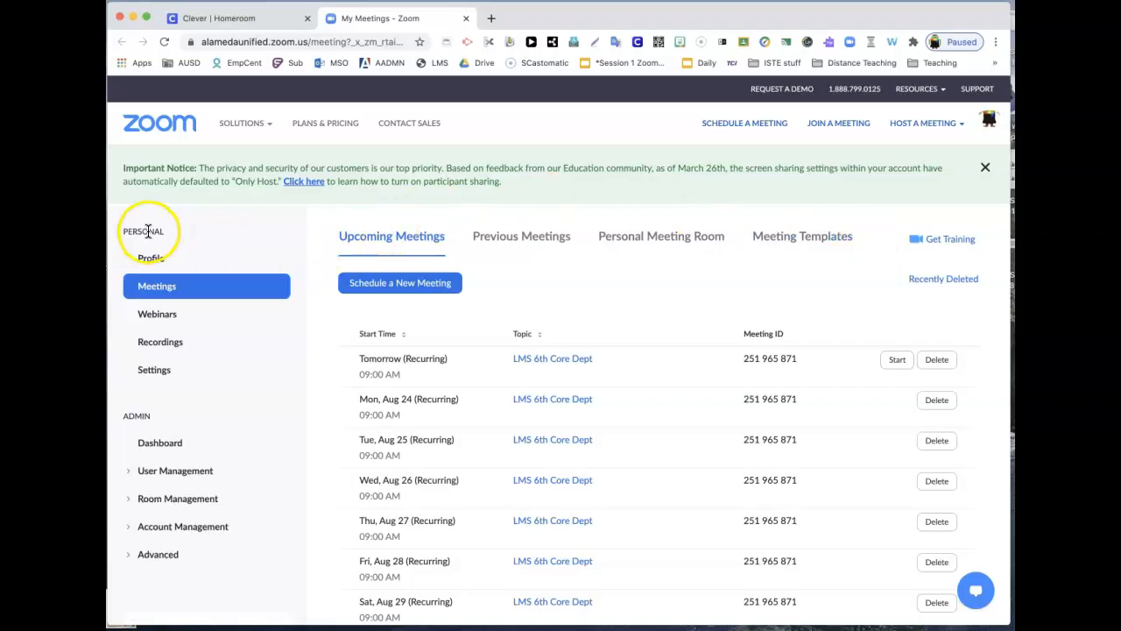
- Open the personal meeting settings and examine the Security options for the waiting room, passcodes and authenticated users
{"action": "left_click", "coordinate": [162, 369]}
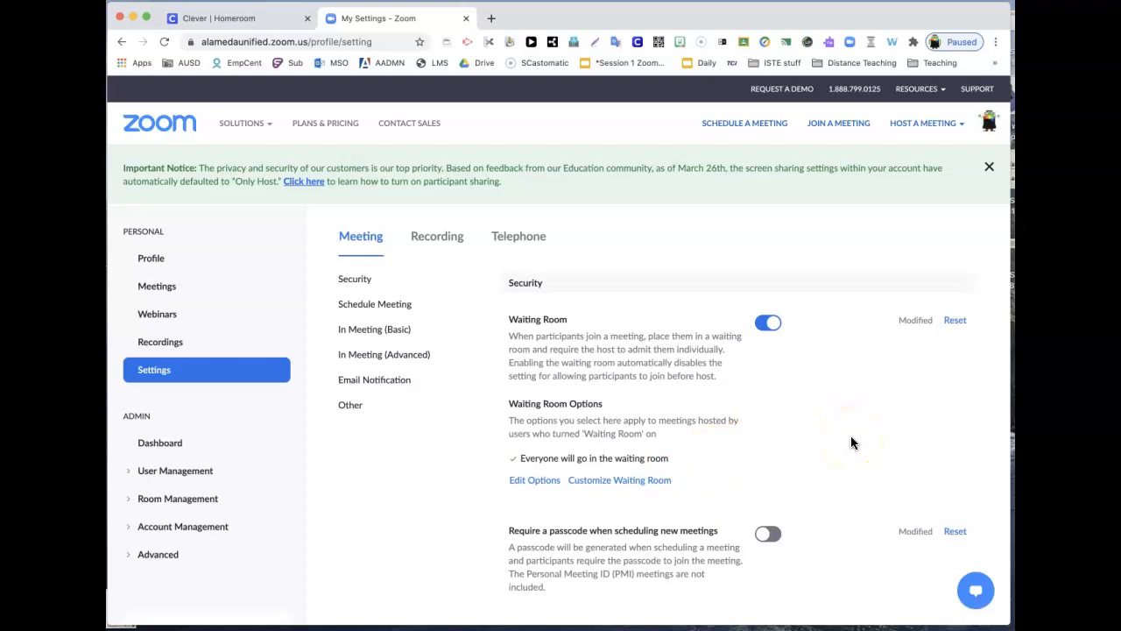
{"action": "scroll", "coordinate": [850, 436], "scroll_direction": "down", "scroll_amount": 7}
{"action": "scroll", "coordinate": [850, 442], "scroll_direction": "down", "scroll_amount": 1}
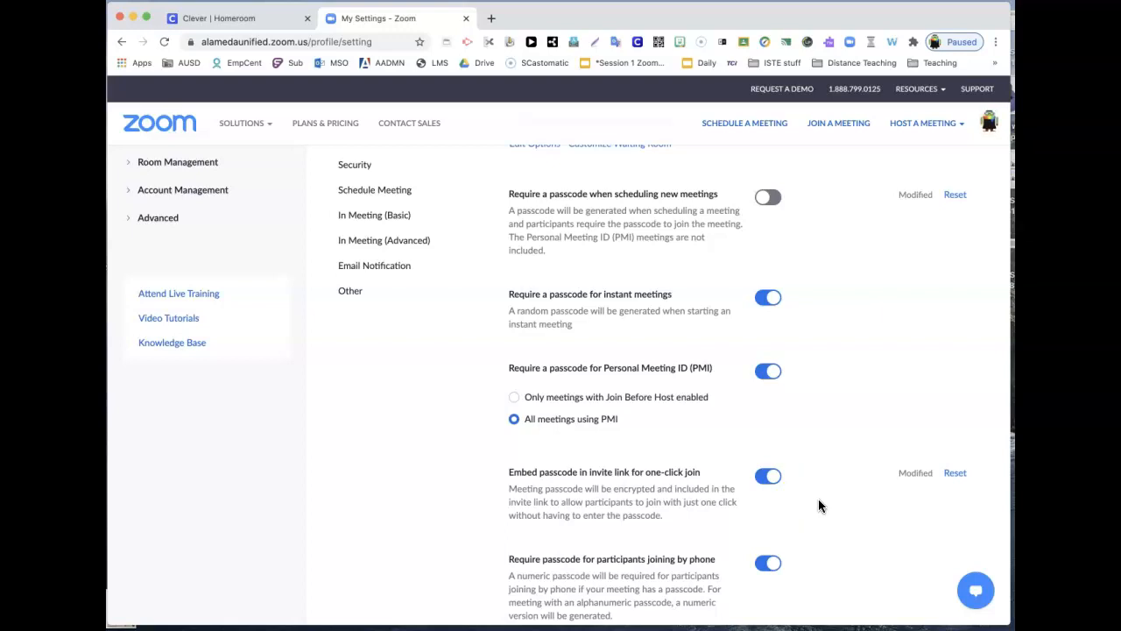
{"action": "scroll", "coordinate": [816, 504], "scroll_direction": "down", "scroll_amount": 5}
{"action": "scroll", "coordinate": [819, 504], "scroll_direction": "down", "scroll_amount": 1}
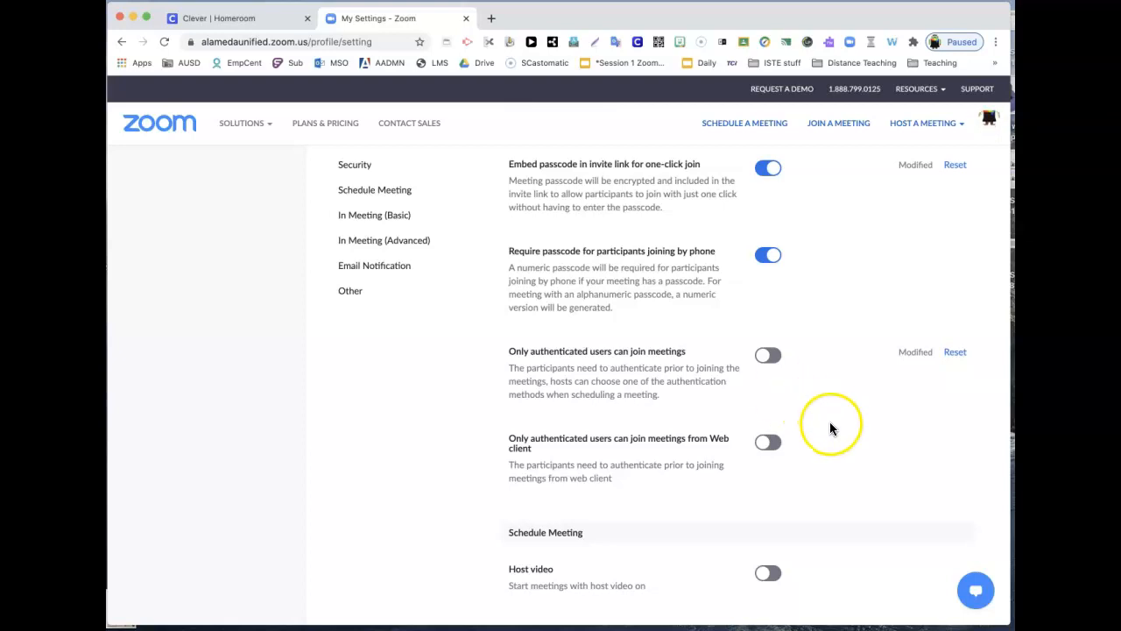
- Review the Schedule Meeting settings for video, audio type, join before host, Personal Meeting ID, muting upon entry and meeting reminders
{"action": "scroll", "coordinate": [830, 423], "scroll_direction": "down", "scroll_amount": 5}
{"action": "scroll", "coordinate": [830, 429], "scroll_direction": "down", "scroll_amount": 1}
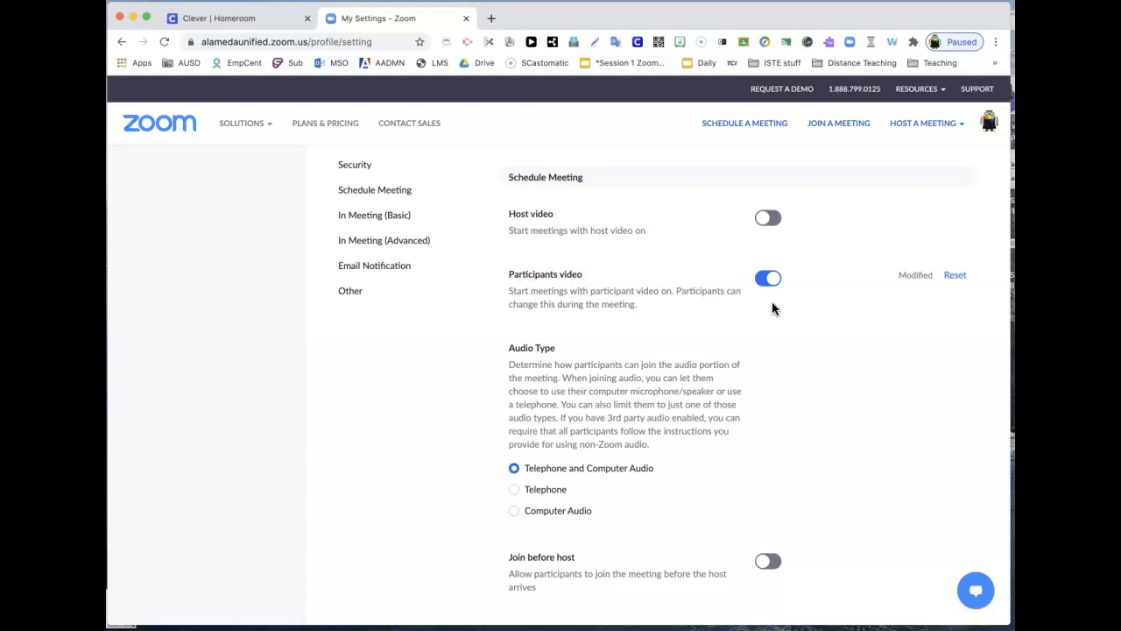
{"action": "scroll", "coordinate": [834, 405], "scroll_direction": "down", "scroll_amount": 3}
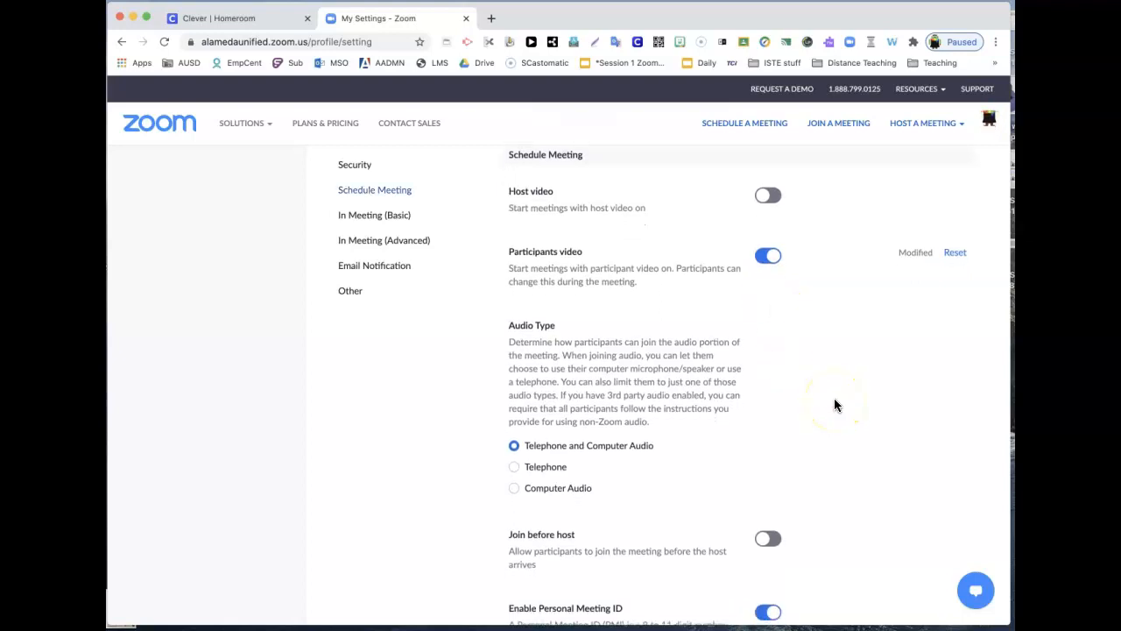
{"action": "scroll", "coordinate": [834, 404], "scroll_direction": "down", "scroll_amount": 2}
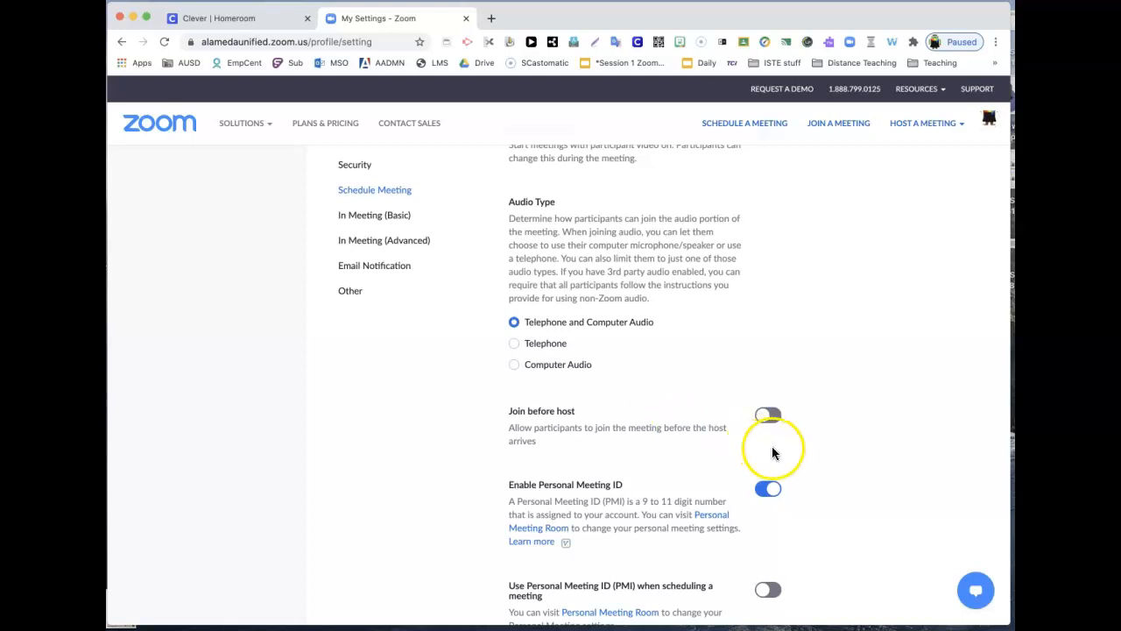
{"action": "scroll", "coordinate": [838, 481], "scroll_direction": "down", "scroll_amount": 3}
{"action": "scroll", "coordinate": [838, 481], "scroll_direction": "down", "scroll_amount": 2}
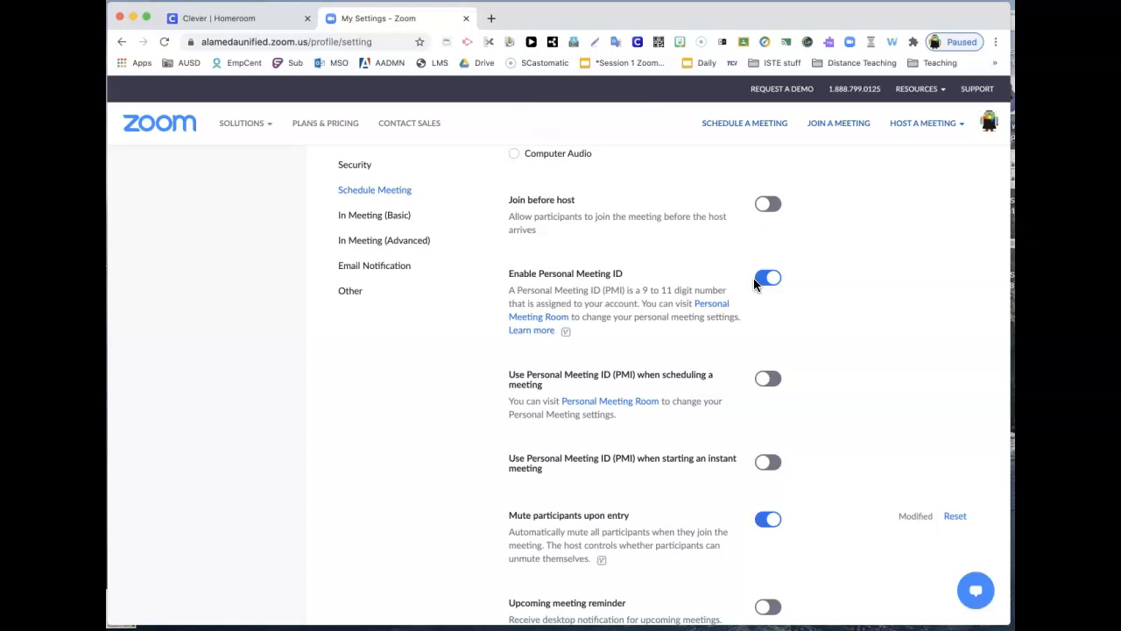
{"action": "scroll", "coordinate": [753, 280], "scroll_direction": "down", "scroll_amount": 5}
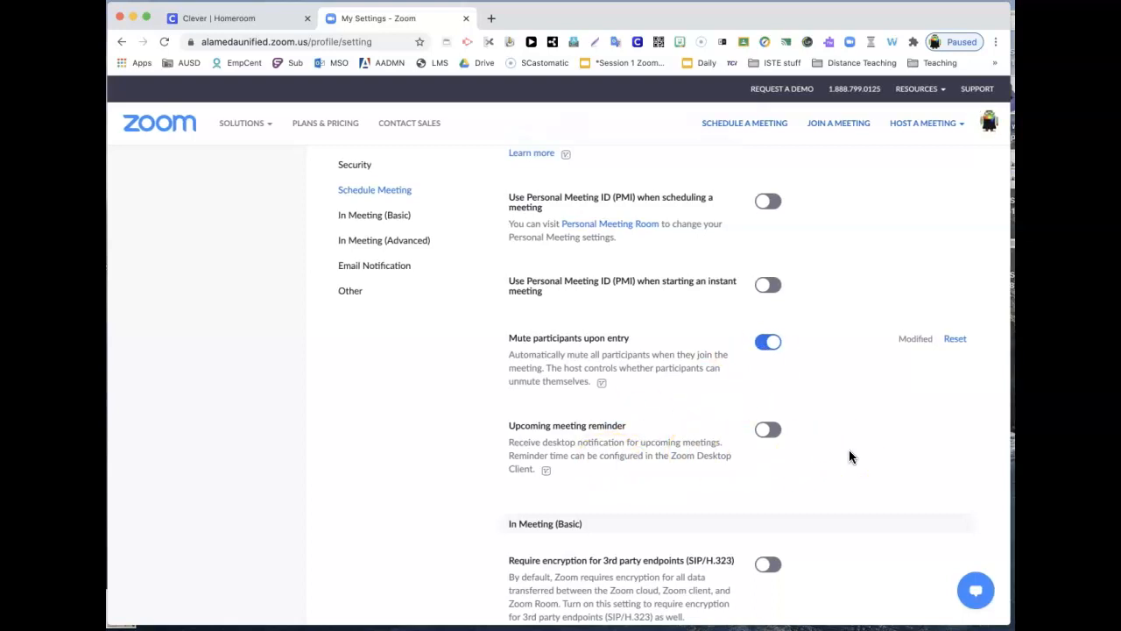
- Examine the In Meeting (Basic) settings for chat, private chat, auto saving chats and sound notifications when someone joins or leaves
{"action": "scroll", "coordinate": [869, 427], "scroll_direction": "down", "scroll_amount": 5}
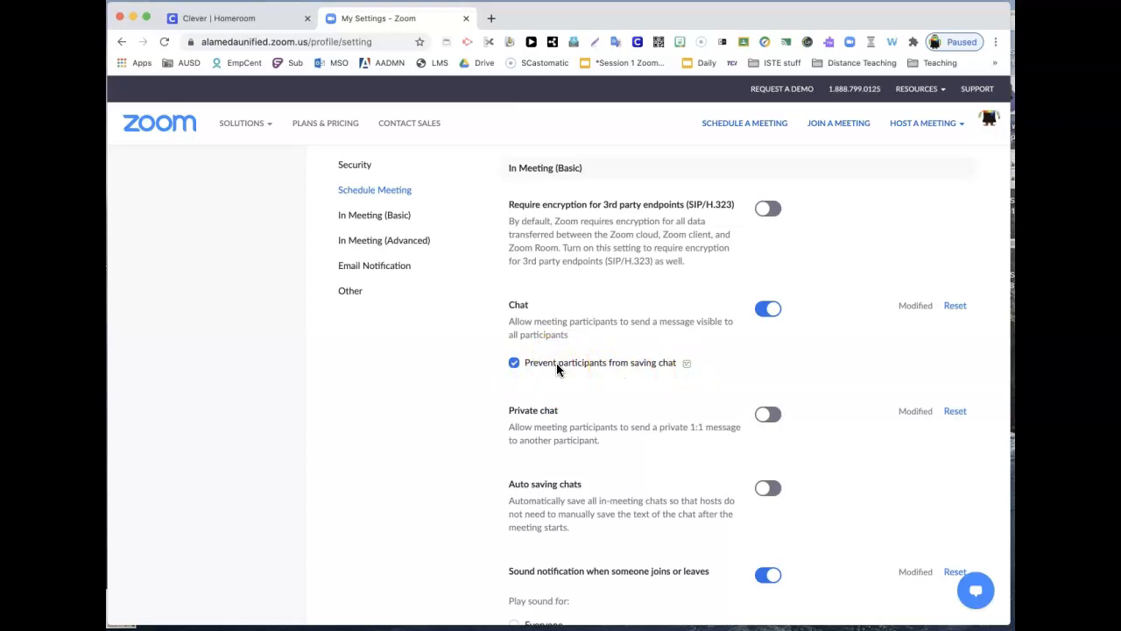
{"action": "scroll", "coordinate": [556, 363], "scroll_direction": "down", "scroll_amount": 1}
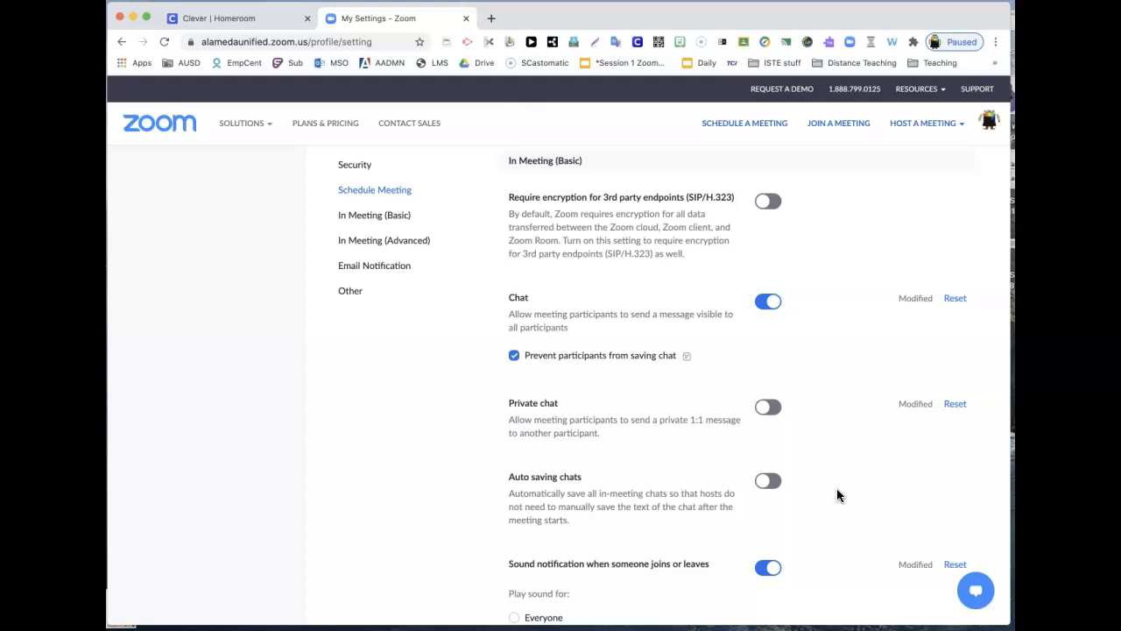
{"action": "scroll", "coordinate": [836, 495], "scroll_direction": "down", "scroll_amount": 5}
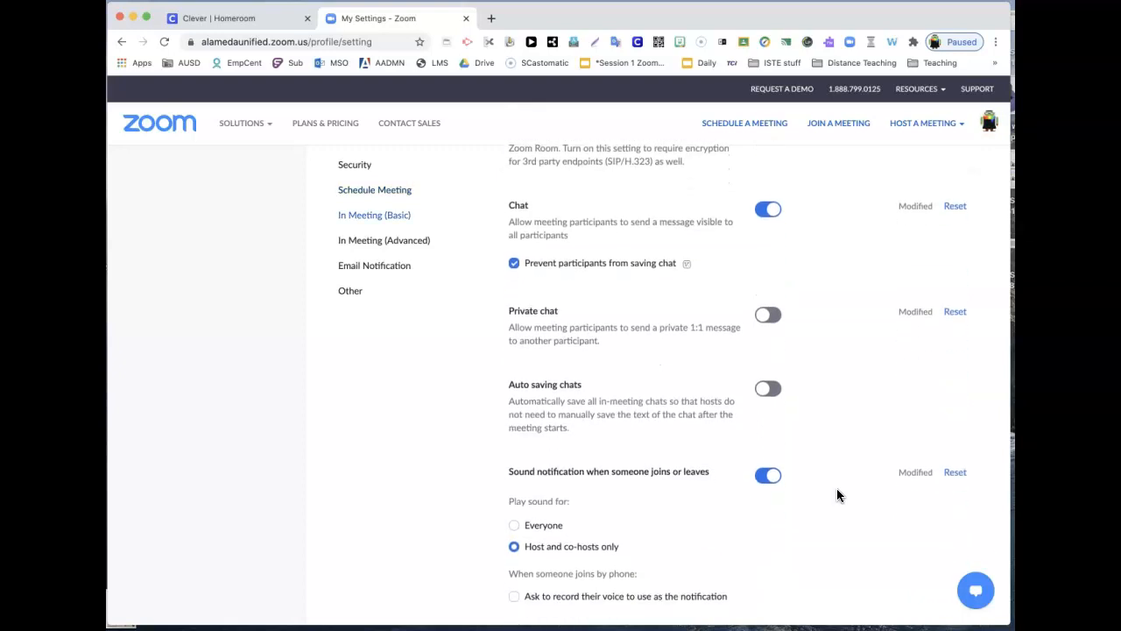
{"action": "scroll", "coordinate": [837, 495], "scroll_direction": "down", "scroll_amount": 4}
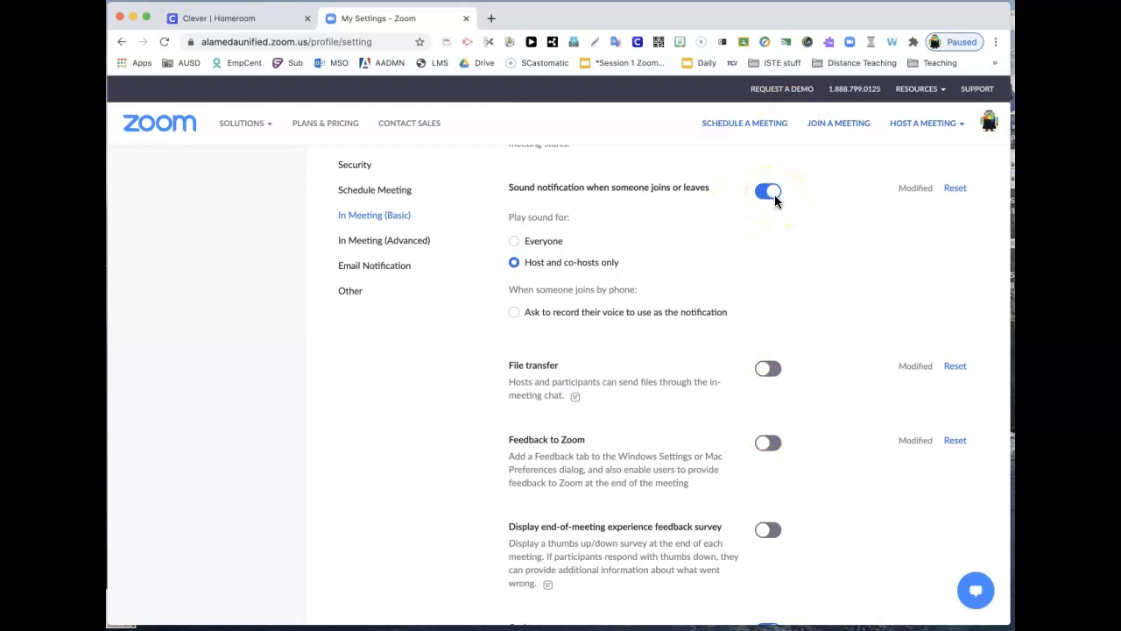
{"action": "left_click", "coordinate": [540, 273]}
{"action": "left_click", "coordinate": [508, 245]}
{"action": "scroll", "coordinate": [821, 365], "scroll_direction": "down", "scroll_amount": 1}
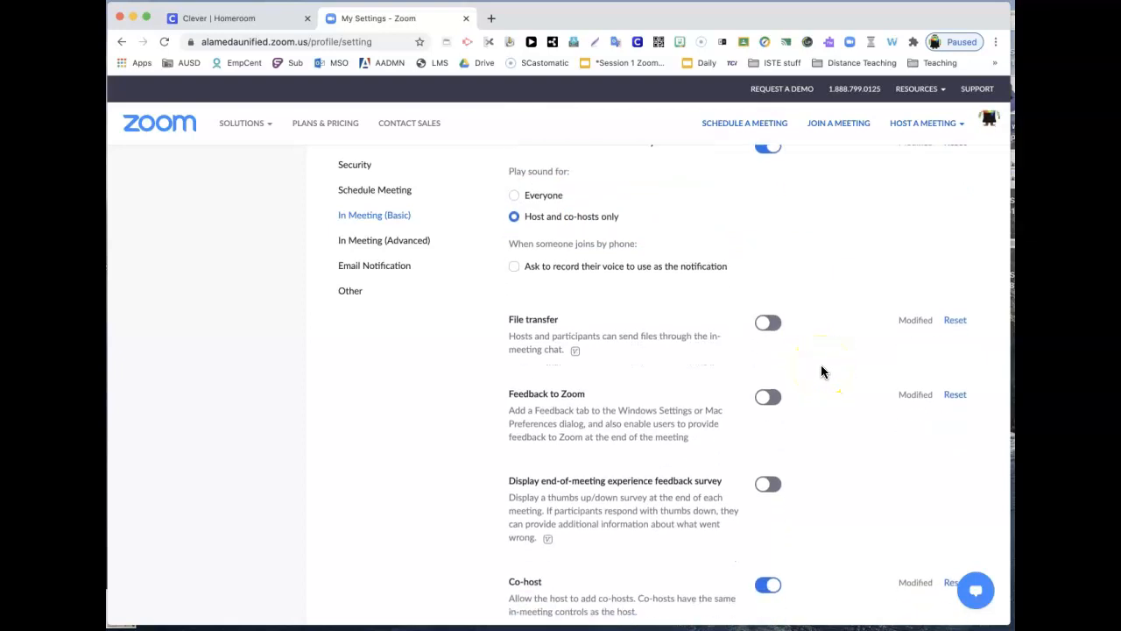
- Examine the file transfer, feedback, co-host, polling, meeting toolbar and screen sharing settings, including who can share
{"action": "scroll", "coordinate": [821, 370], "scroll_direction": "down", "scroll_amount": 5}
{"action": "scroll", "coordinate": [821, 372], "scroll_direction": "down", "scroll_amount": 5}
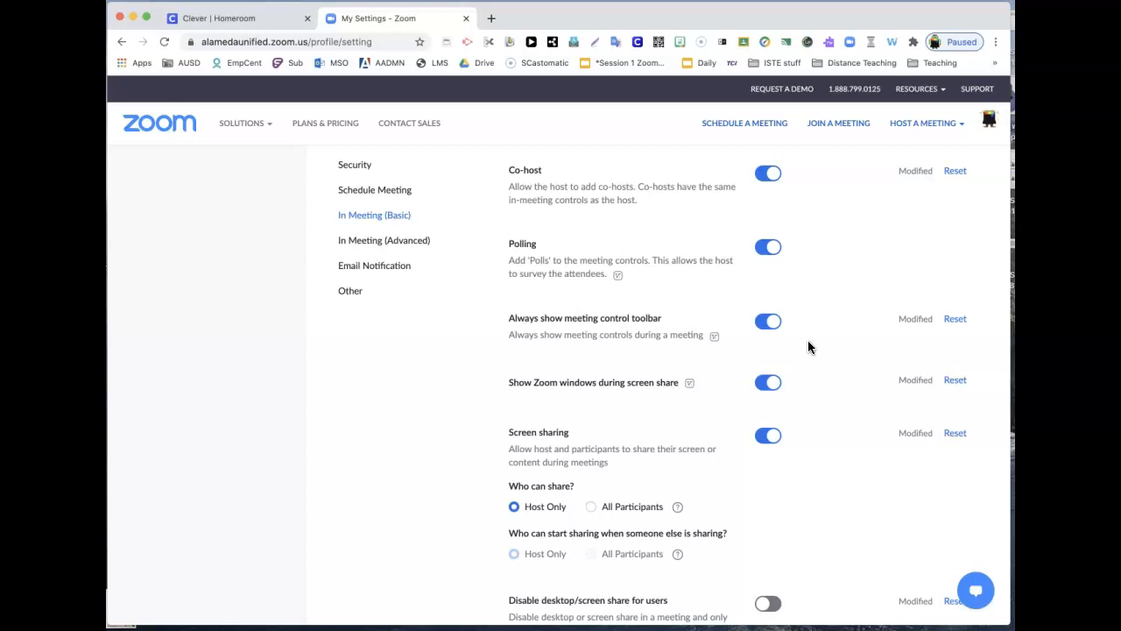
{"action": "left_click", "coordinate": [783, 391]}
{"action": "left_click", "coordinate": [785, 397]}
{"action": "scroll", "coordinate": [786, 396], "scroll_direction": "down", "scroll_amount": 3}
{"action": "scroll", "coordinate": [785, 396], "scroll_direction": "down", "scroll_amount": 2}
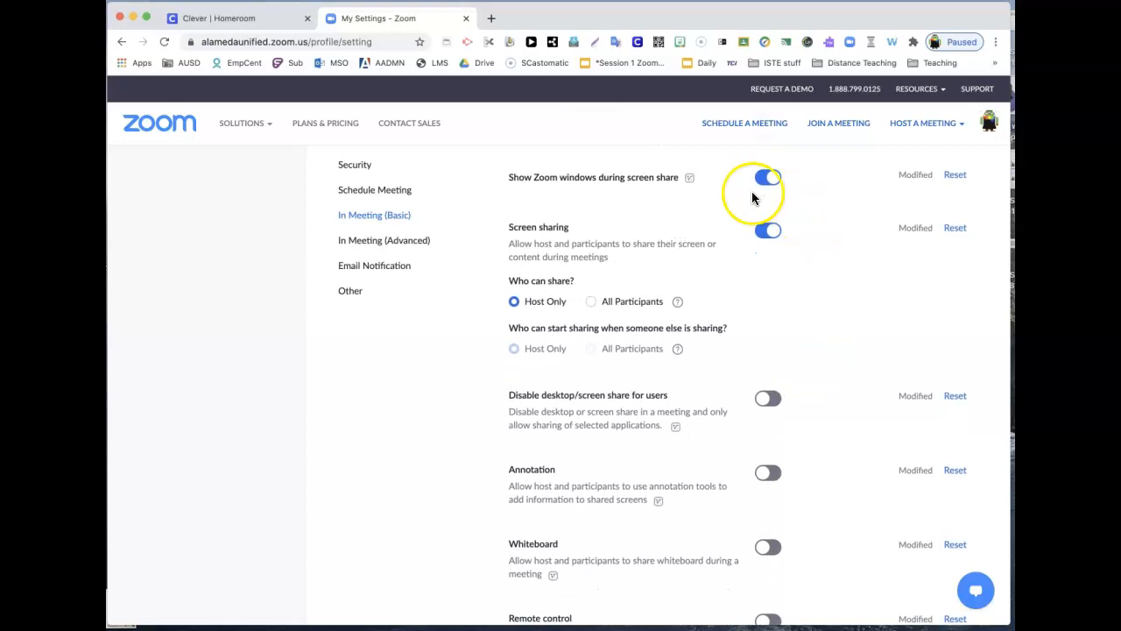
{"action": "left_click", "coordinate": [544, 316]}
{"action": "left_click", "coordinate": [623, 307]}
{"action": "scroll", "coordinate": [764, 353], "scroll_direction": "down", "scroll_amount": 3}
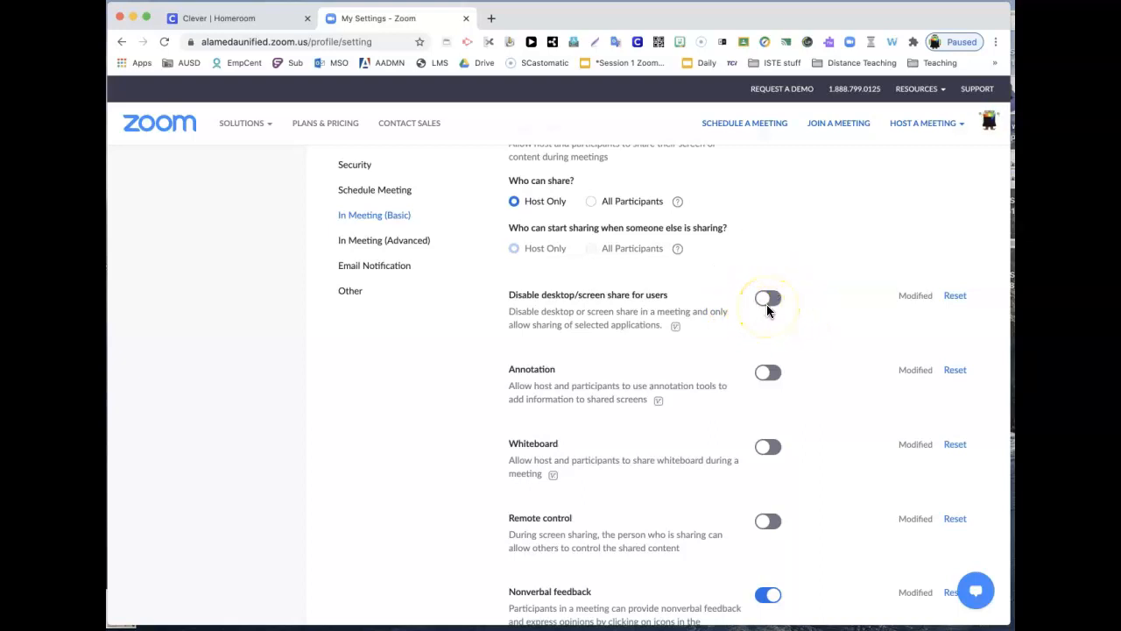
{"action": "scroll", "coordinate": [808, 348], "scroll_direction": "down", "scroll_amount": 2}
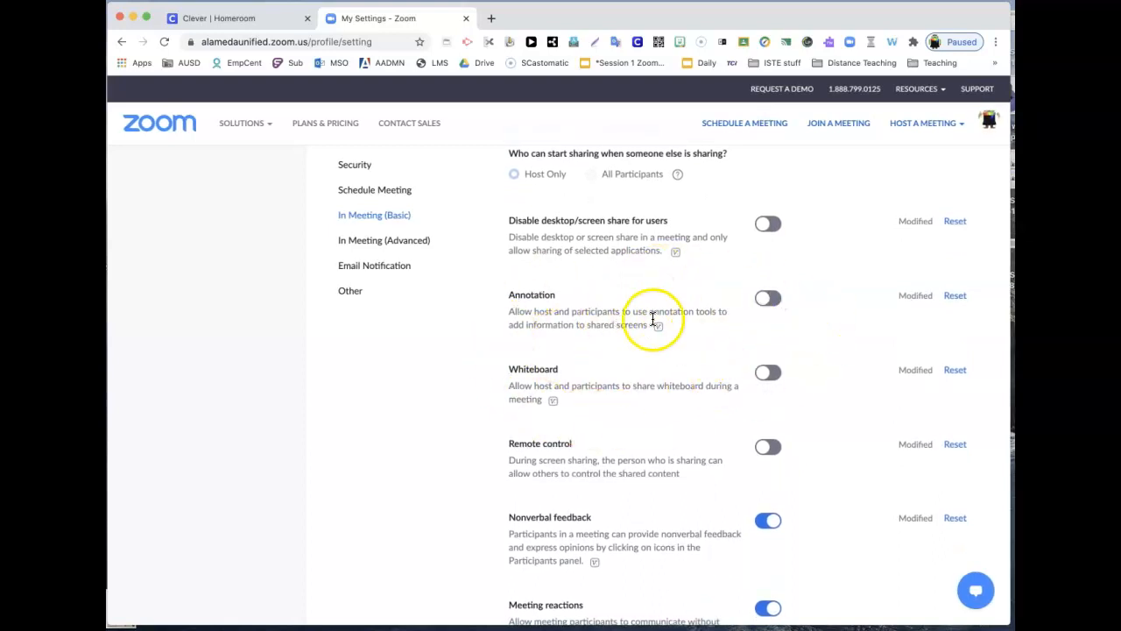
- Turn on Annotation to inspect its saving and sharer-only options, and switch it back off
{"action": "mouse_move", "coordinate": [655, 321]}
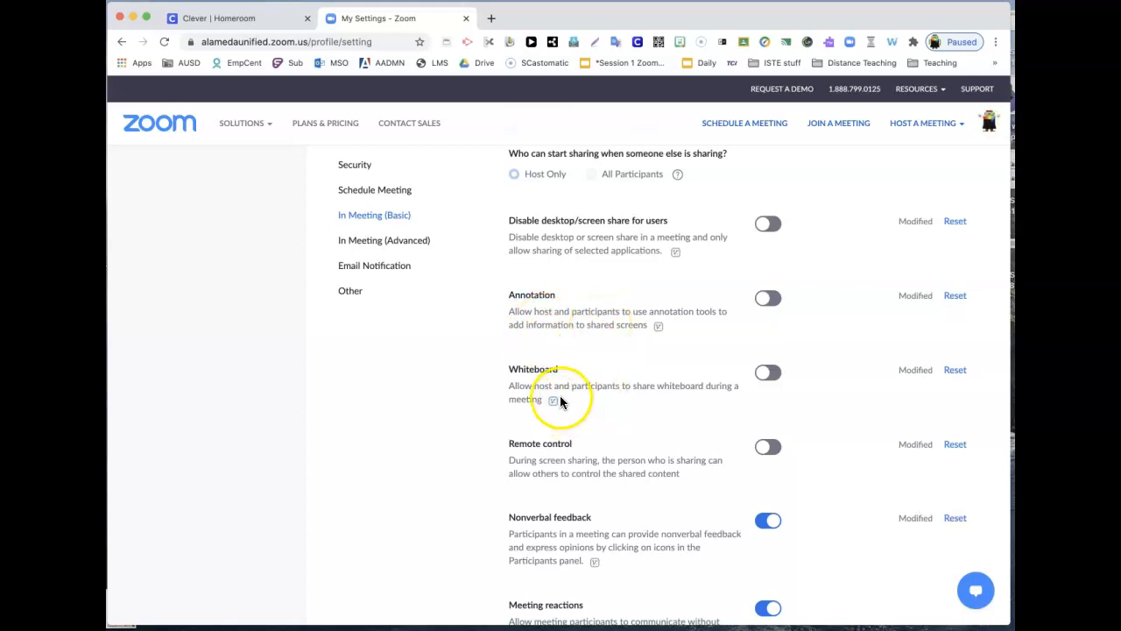
{"action": "left_click", "coordinate": [767, 298]}
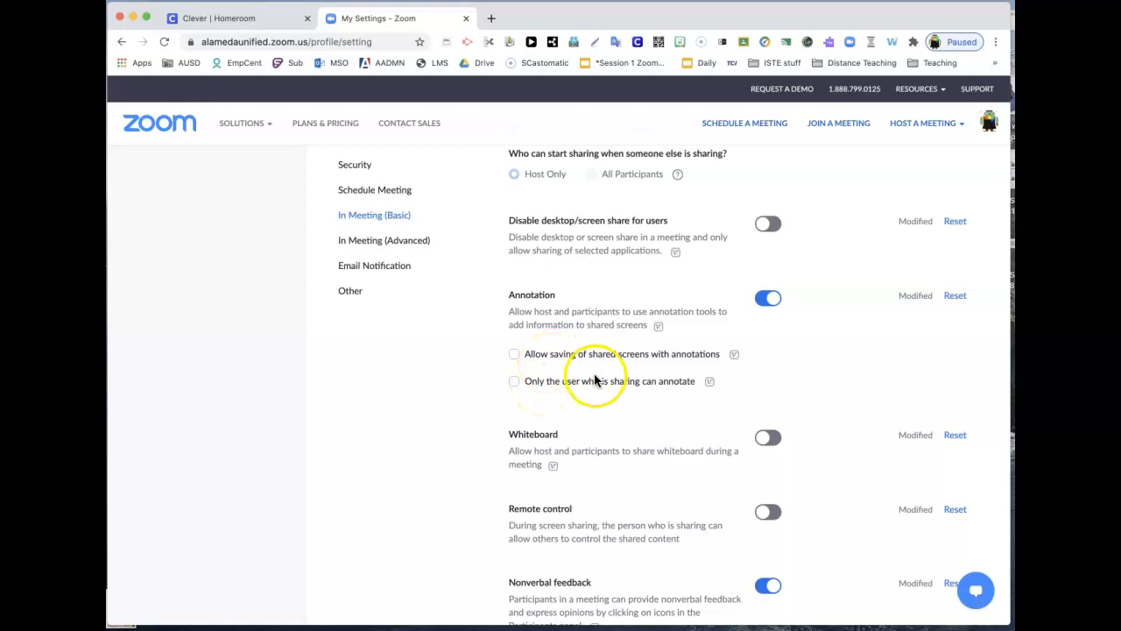
{"action": "left_click", "coordinate": [751, 298]}
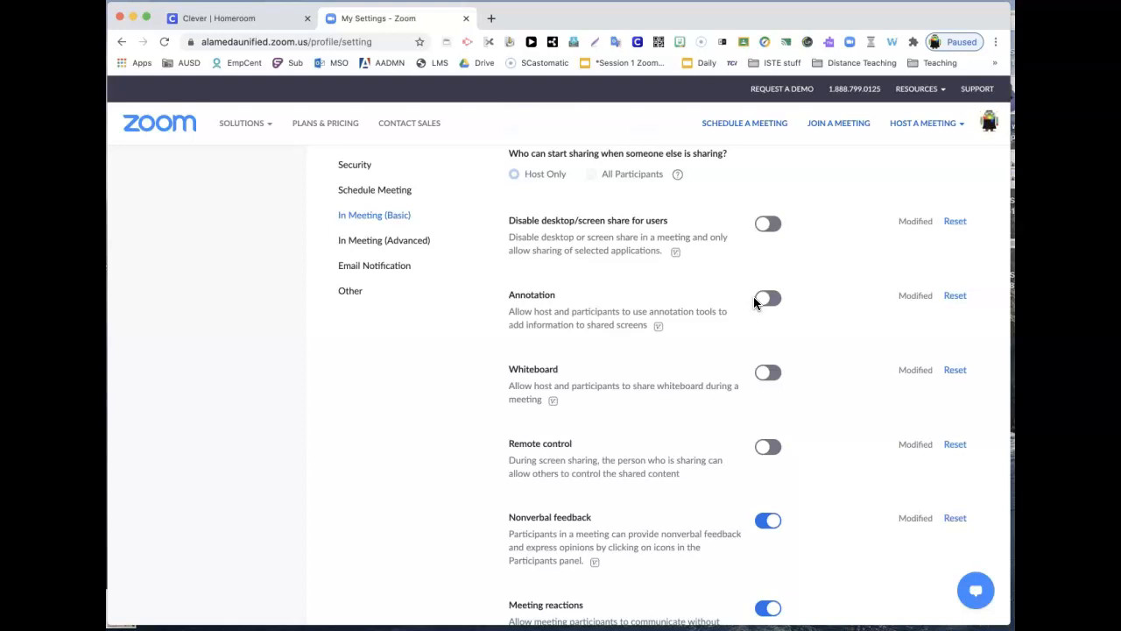
- Review the whiteboard, remote control, nonverbal feedback, meeting reactions, rejoining, participant renaming and profile picture settings
{"action": "scroll", "coordinate": [832, 413], "scroll_direction": "down", "scroll_amount": 1}
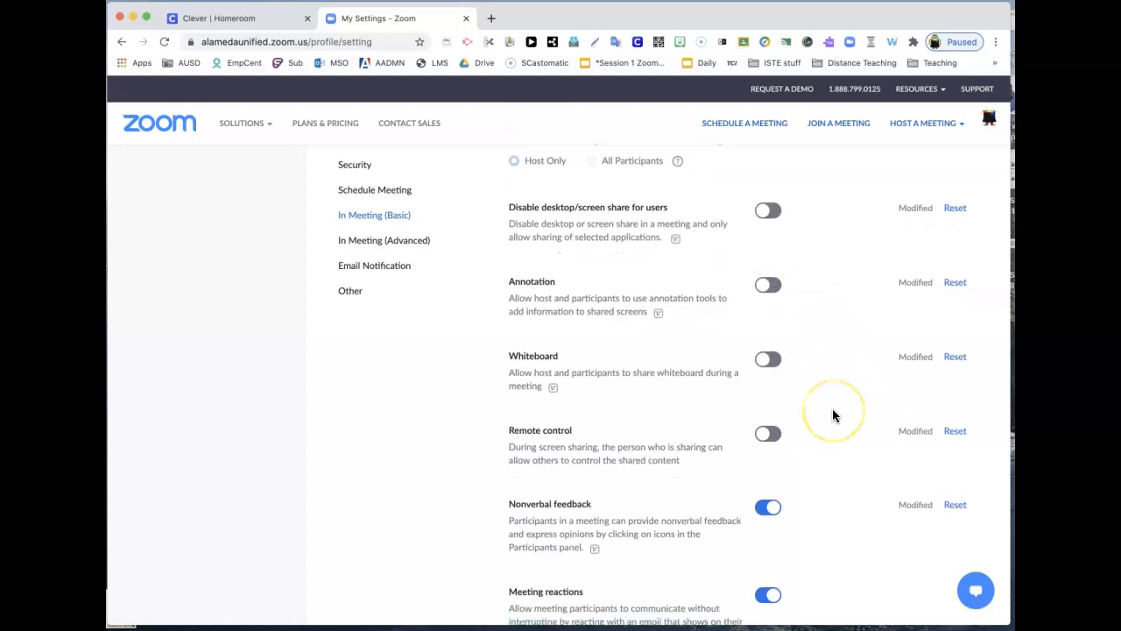
{"action": "scroll", "coordinate": [832, 415], "scroll_direction": "down", "scroll_amount": 3}
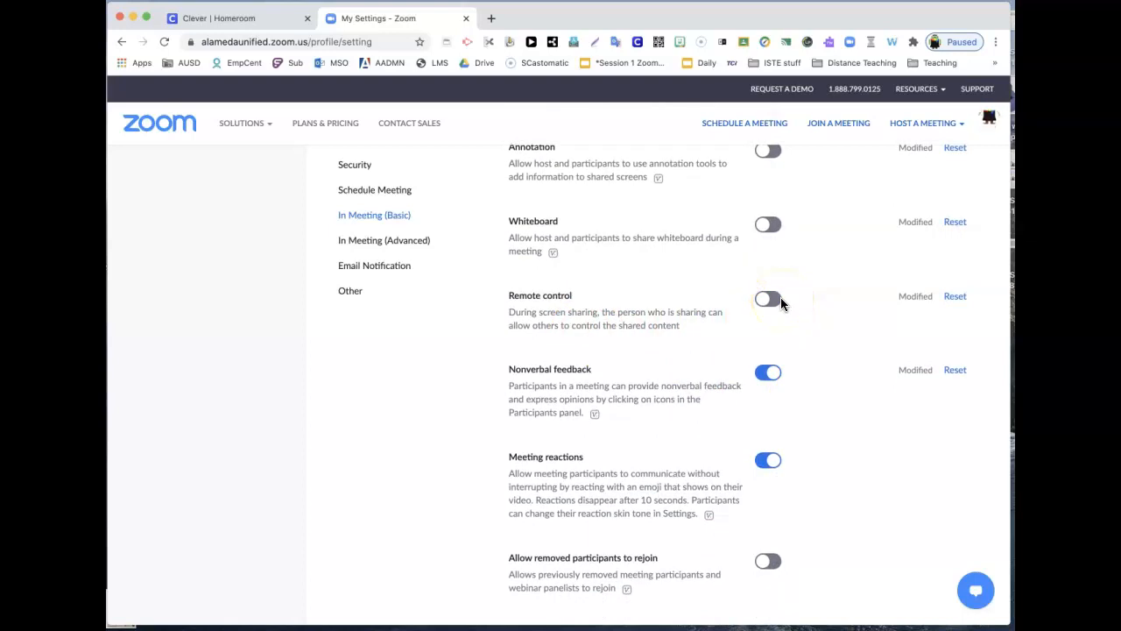
{"action": "scroll", "coordinate": [806, 360], "scroll_direction": "down", "scroll_amount": 2}
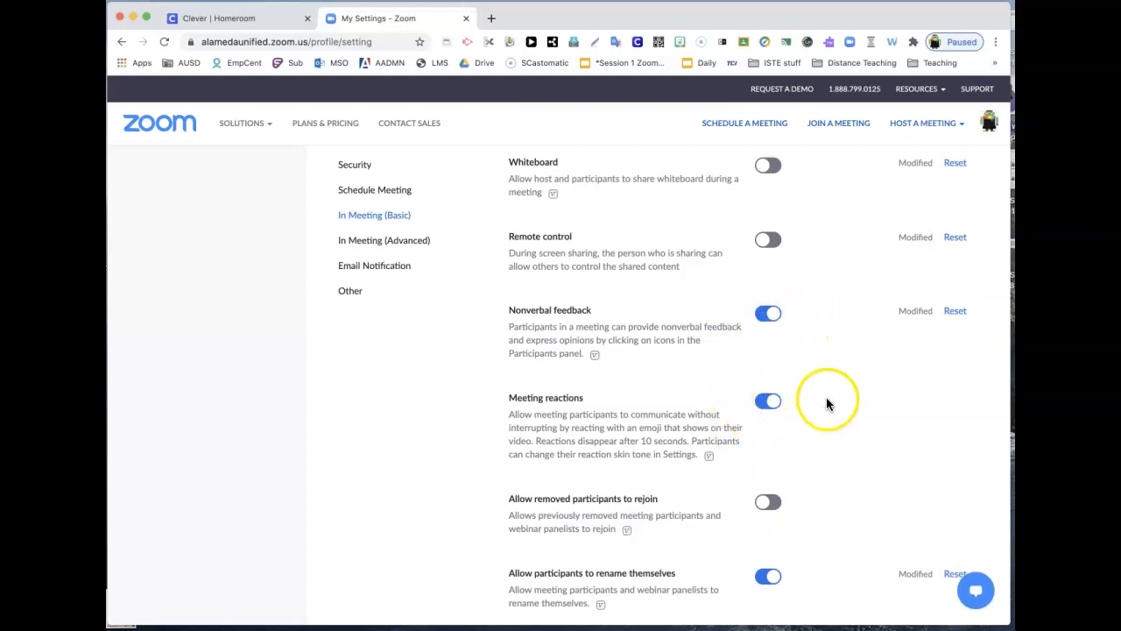
{"action": "scroll", "coordinate": [827, 398], "scroll_direction": "down", "scroll_amount": 5}
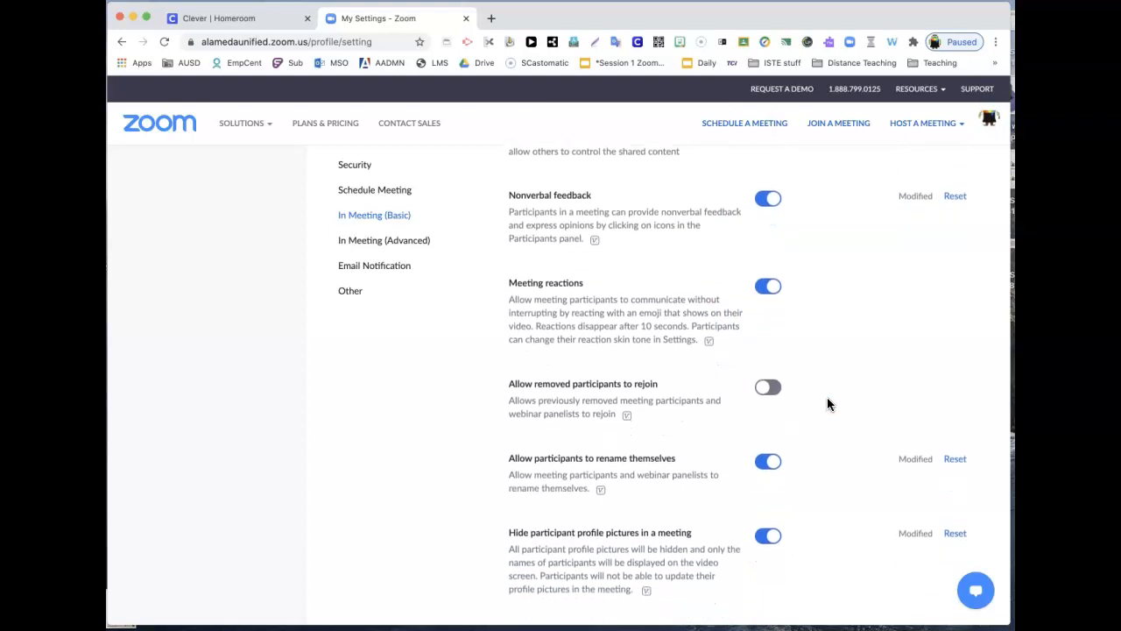
{"action": "scroll", "coordinate": [828, 404], "scroll_direction": "down", "scroll_amount": 4}
{"action": "scroll", "coordinate": [827, 397], "scroll_direction": "down", "scroll_amount": 2}
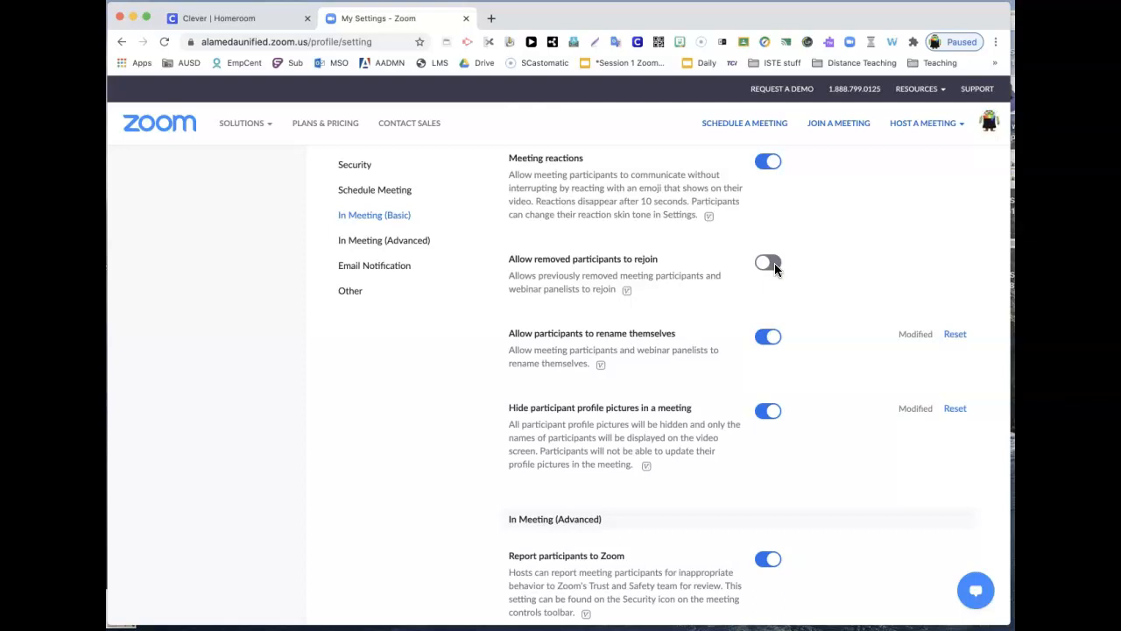
{"action": "scroll", "coordinate": [832, 354], "scroll_direction": "down", "scroll_amount": 1}
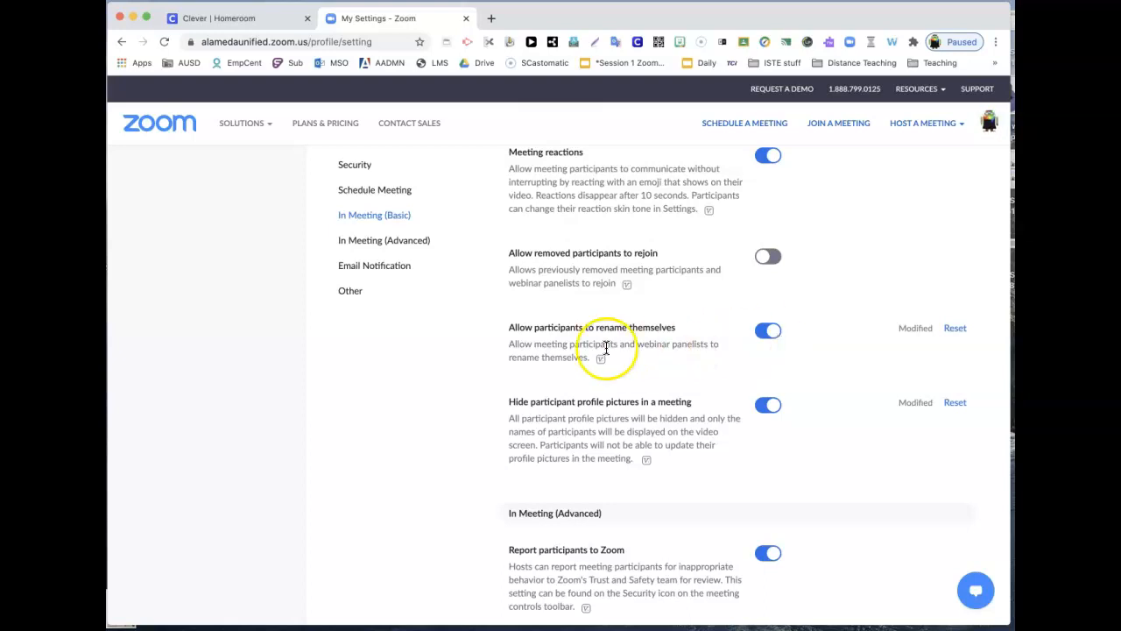
{"action": "left_click", "coordinate": [786, 332]}
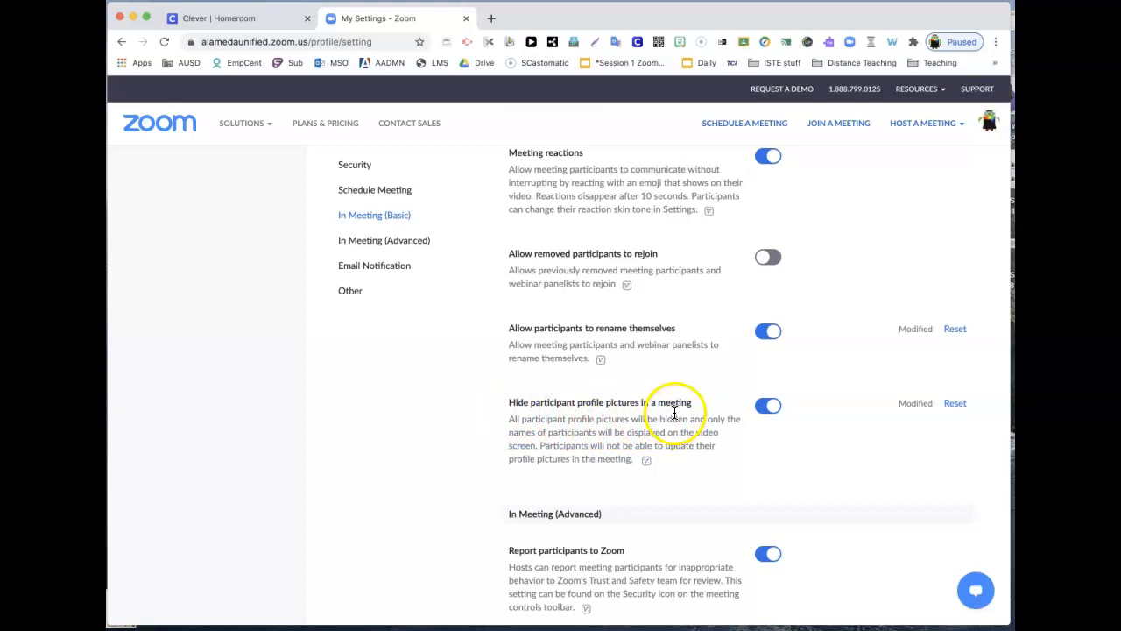
{"action": "scroll", "coordinate": [674, 412], "scroll_direction": "down", "scroll_amount": 1}
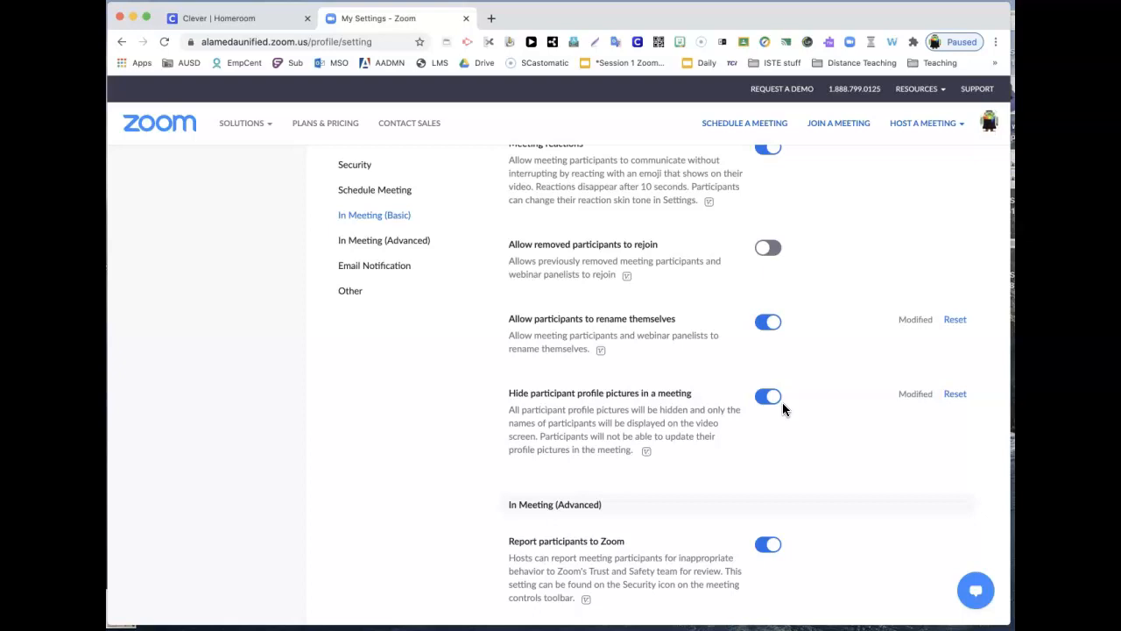
{"action": "left_click", "coordinate": [768, 397]}
- Examine the In Meeting (Advanced) settings for reporting participants, breakout rooms, remote support, closed captioning, saving captions and language interpretation
{"action": "scroll", "coordinate": [852, 429], "scroll_direction": "down", "scroll_amount": 6}
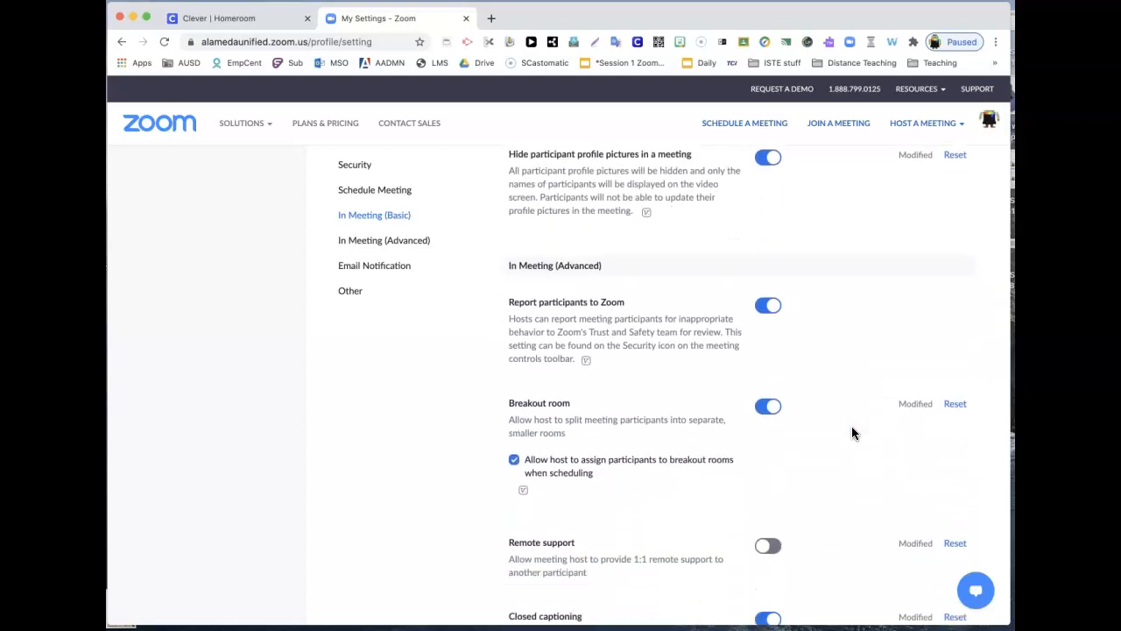
{"action": "scroll", "coordinate": [851, 426], "scroll_direction": "down", "scroll_amount": 1}
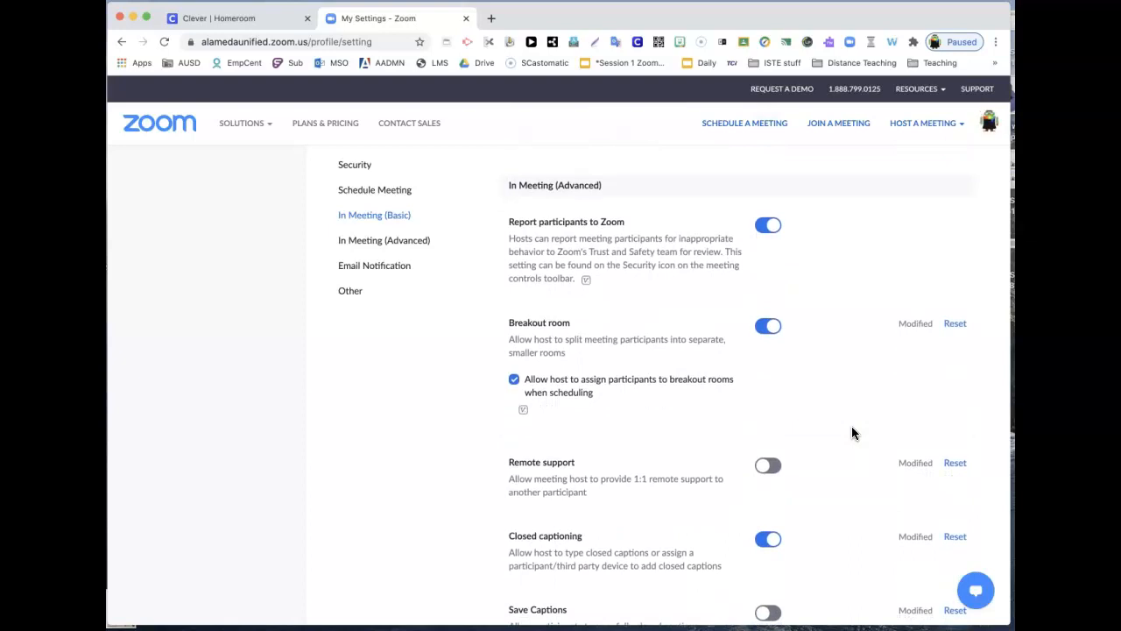
{"action": "left_click", "coordinate": [767, 225]}
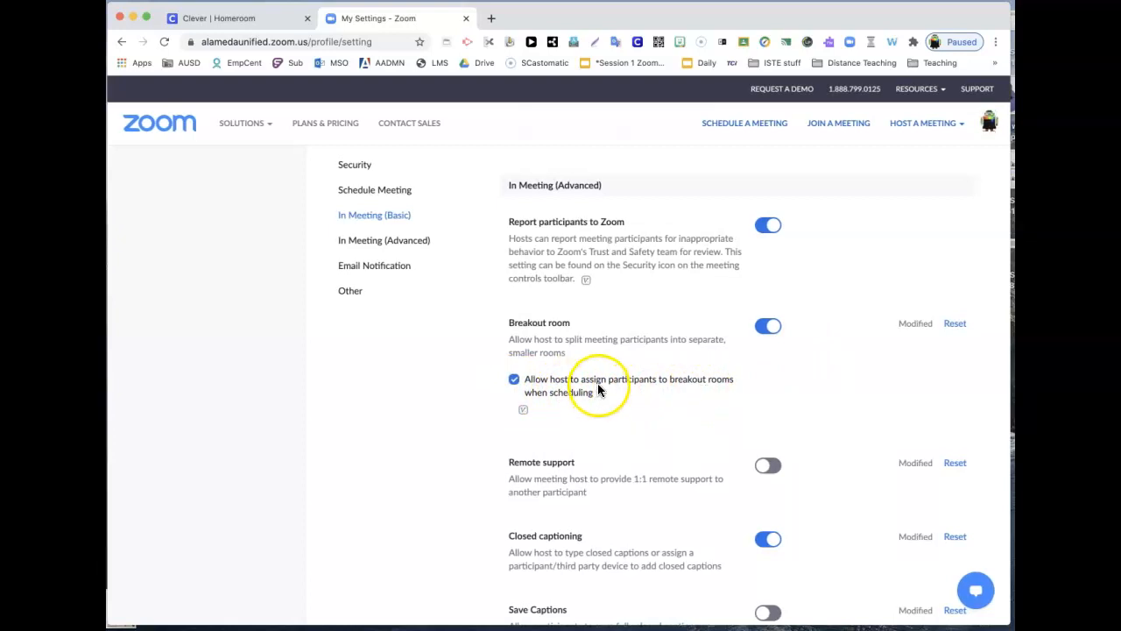
{"action": "scroll", "coordinate": [701, 383], "scroll_direction": "down", "scroll_amount": 2}
{"action": "scroll", "coordinate": [701, 386], "scroll_direction": "down", "scroll_amount": 4}
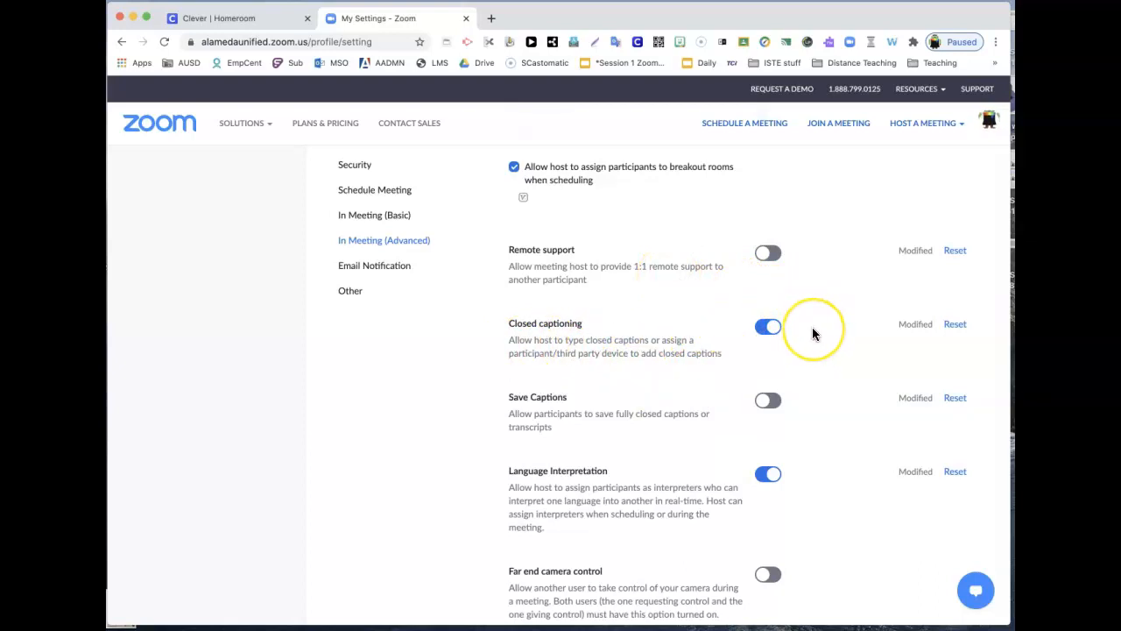
{"action": "scroll", "coordinate": [814, 336], "scroll_direction": "down", "scroll_amount": 3}
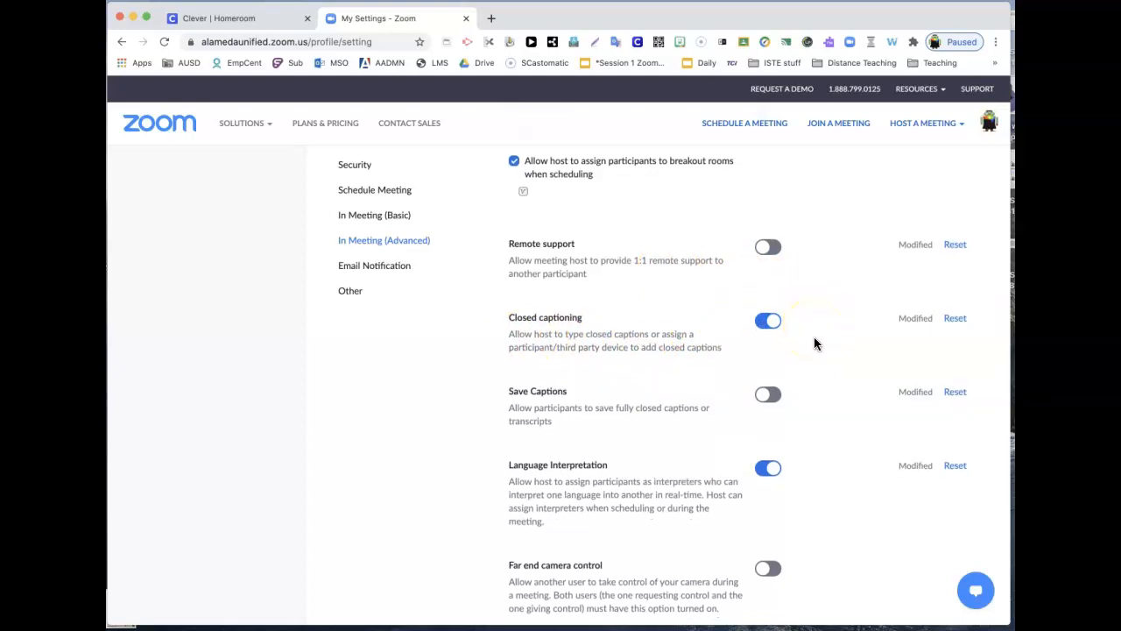
{"action": "left_click", "coordinate": [786, 338]}
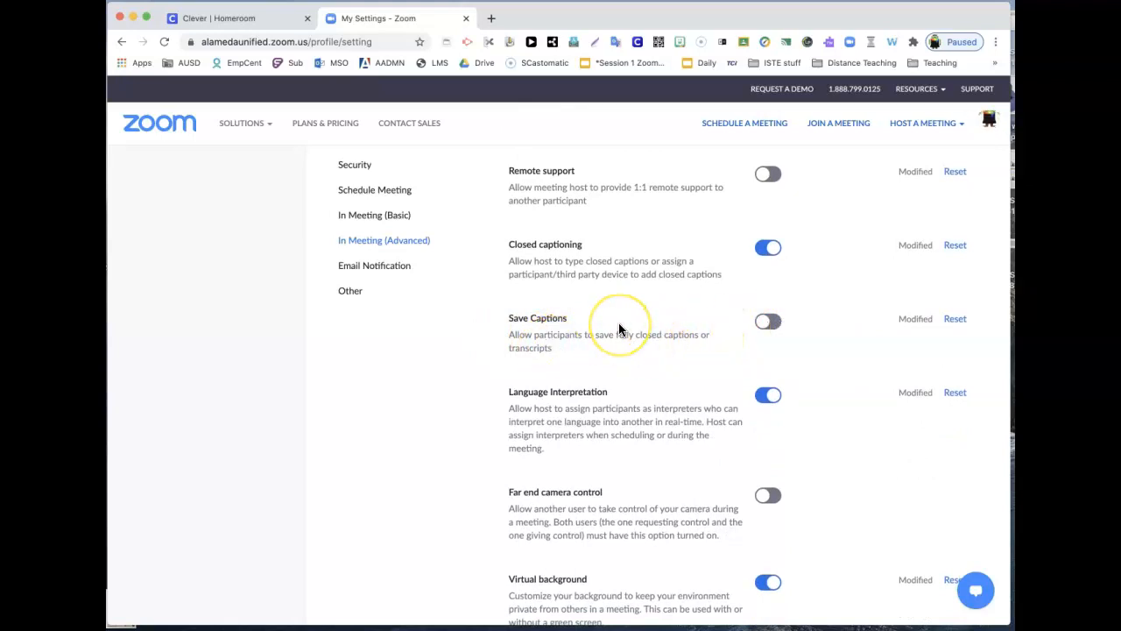
{"action": "scroll", "coordinate": [618, 325], "scroll_direction": "down", "scroll_amount": 3}
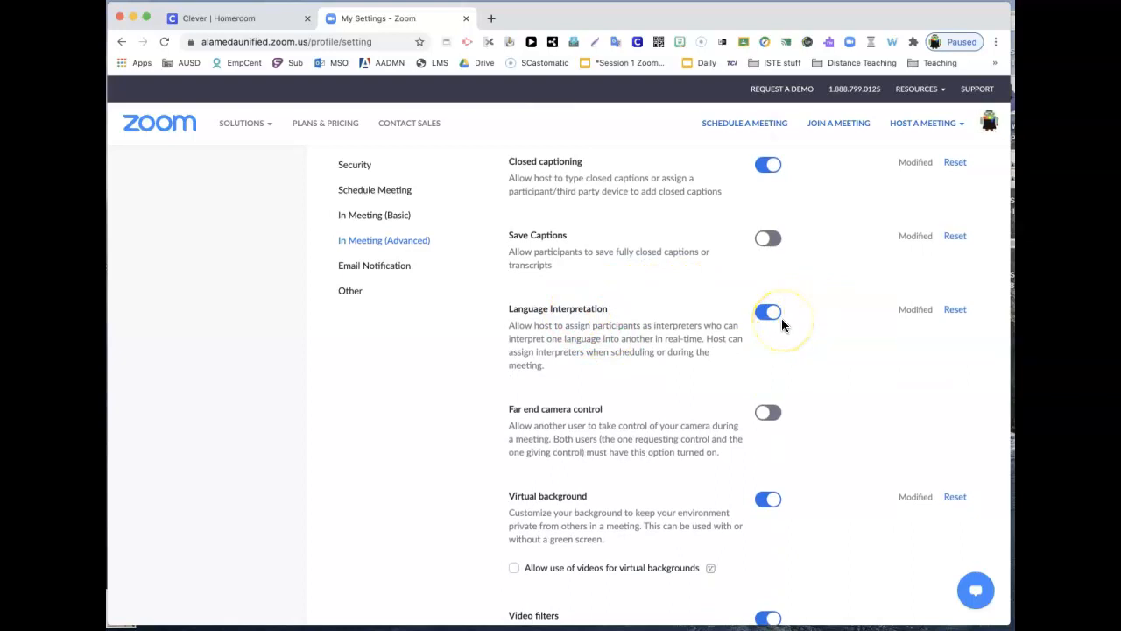
{"action": "scroll", "coordinate": [782, 324], "scroll_direction": "down", "scroll_amount": 3}
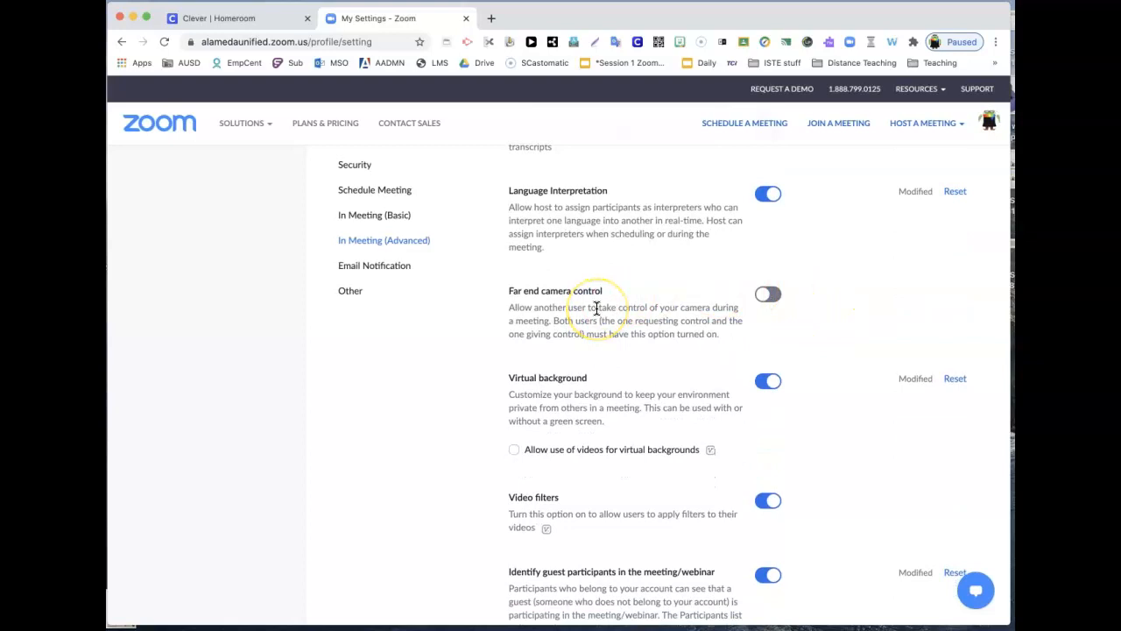
- Review the far end camera control, virtual background, video filters and guest participant identification settings
{"action": "scroll", "coordinate": [594, 309], "scroll_direction": "down", "scroll_amount": 3}
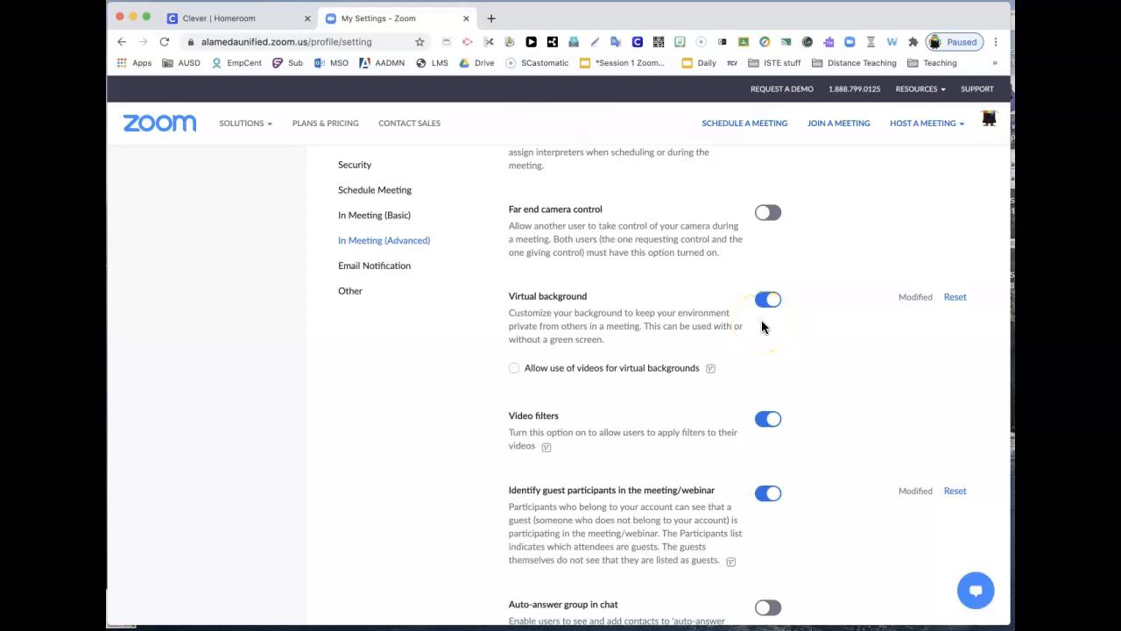
{"action": "left_click", "coordinate": [801, 316]}
{"action": "scroll", "coordinate": [420, 375], "scroll_direction": "down", "scroll_amount": 3}
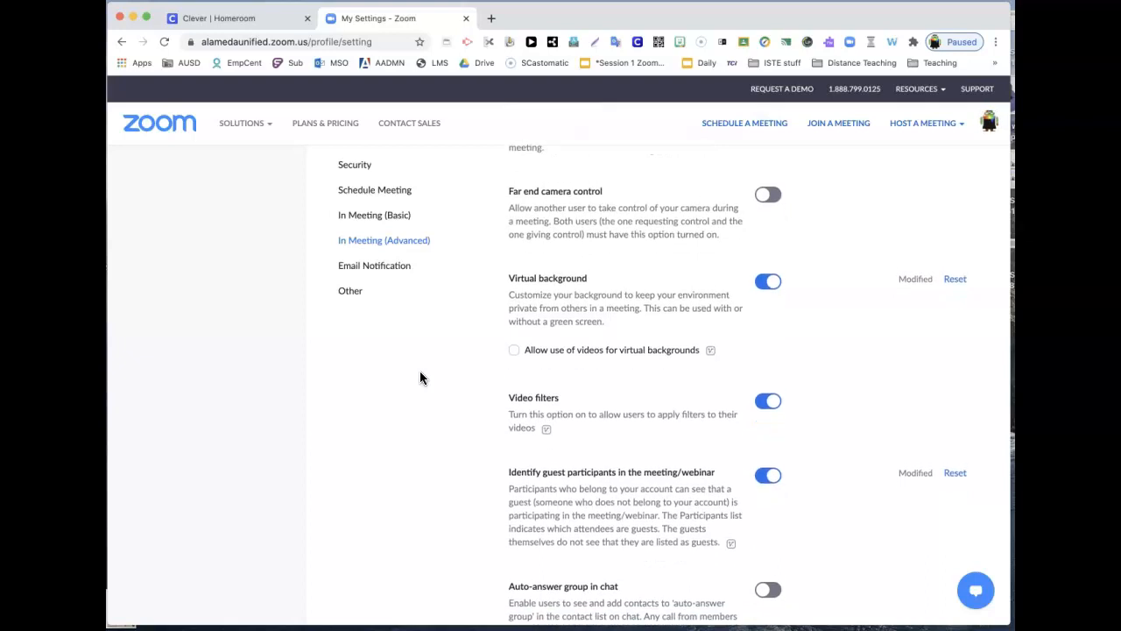
{"action": "scroll", "coordinate": [419, 377], "scroll_direction": "down", "scroll_amount": 1}
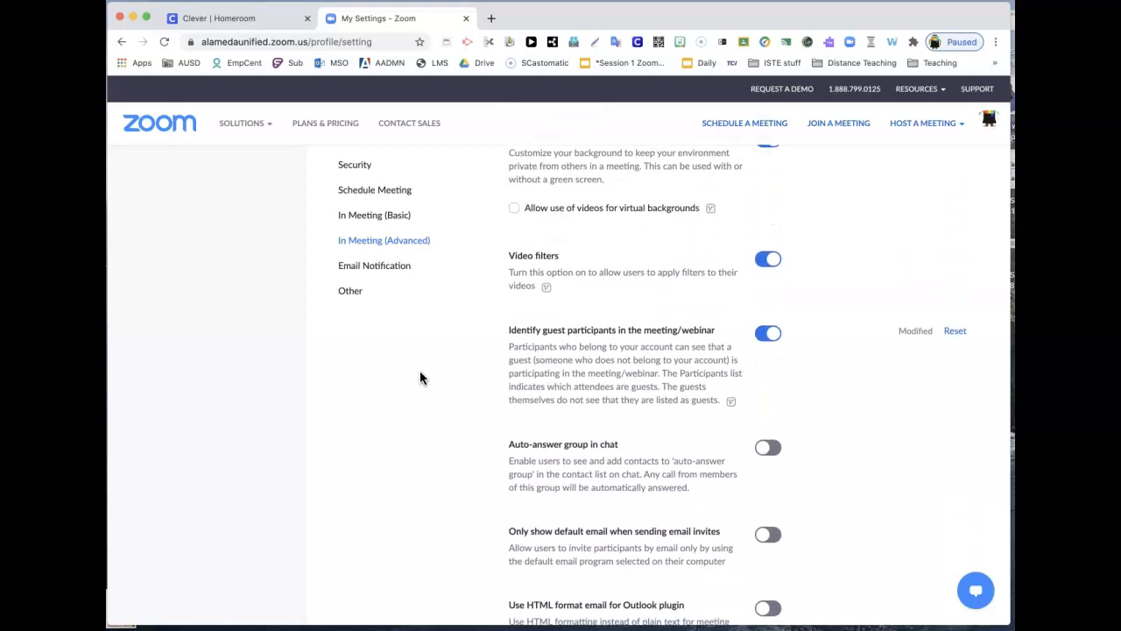
{"action": "scroll", "coordinate": [420, 377], "scroll_direction": "down", "scroll_amount": 1}
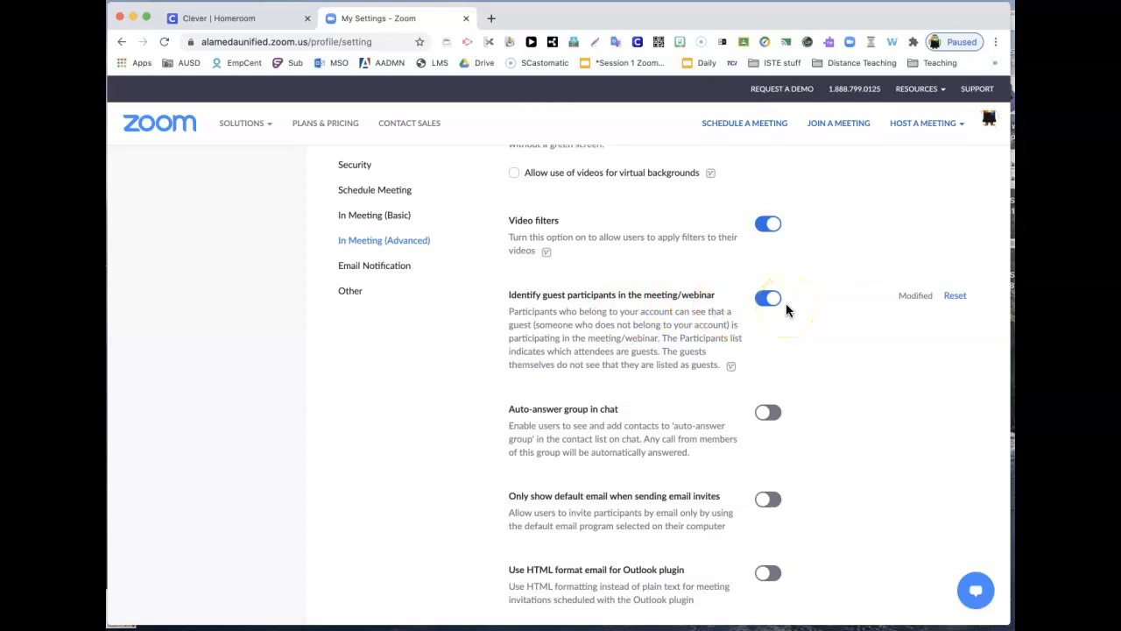
- Examine the remaining advanced settings, from auto-answer group and audio options to the browser join link, live streaming and permission to unmute
{"action": "scroll", "coordinate": [786, 309], "scroll_direction": "down", "scroll_amount": 6}
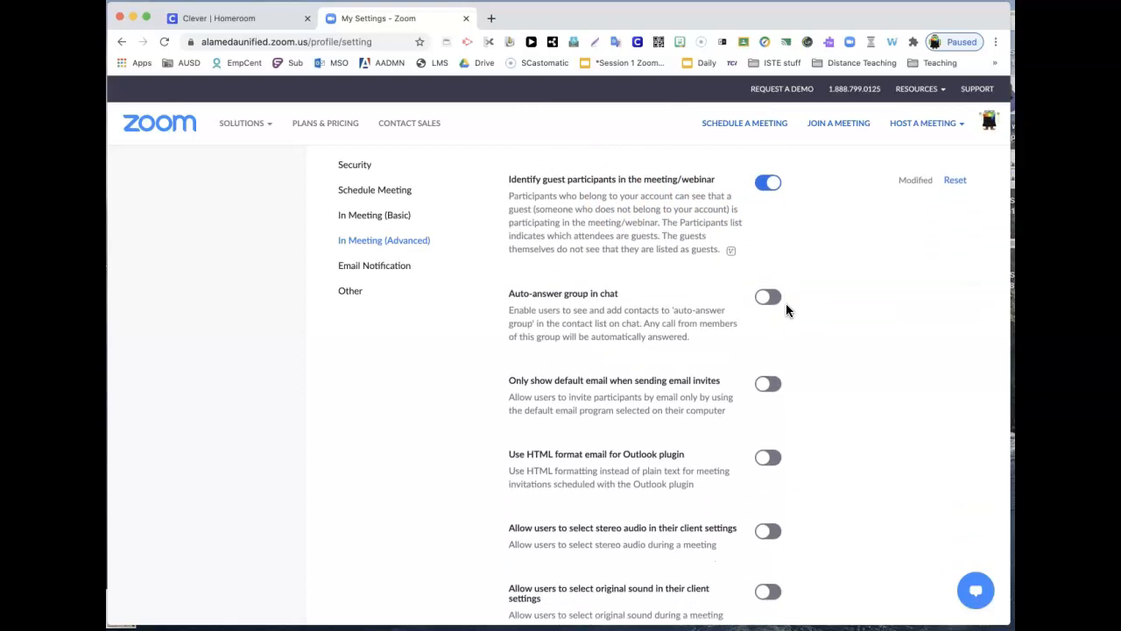
{"action": "scroll", "coordinate": [786, 310], "scroll_direction": "down", "scroll_amount": 3}
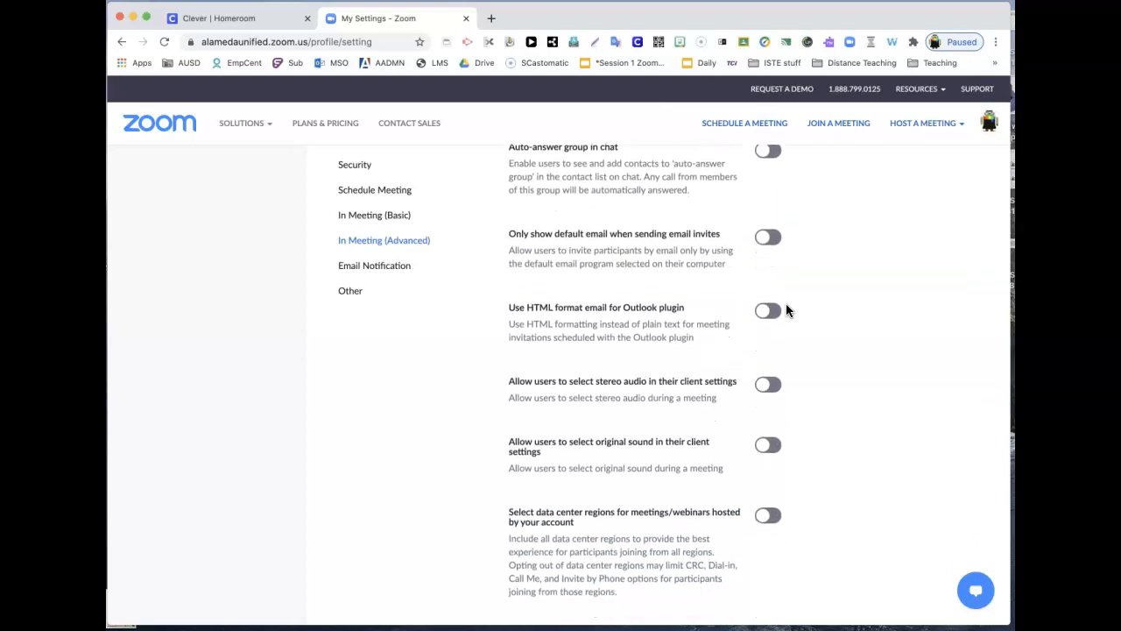
{"action": "scroll", "coordinate": [786, 309], "scroll_direction": "down", "scroll_amount": 5}
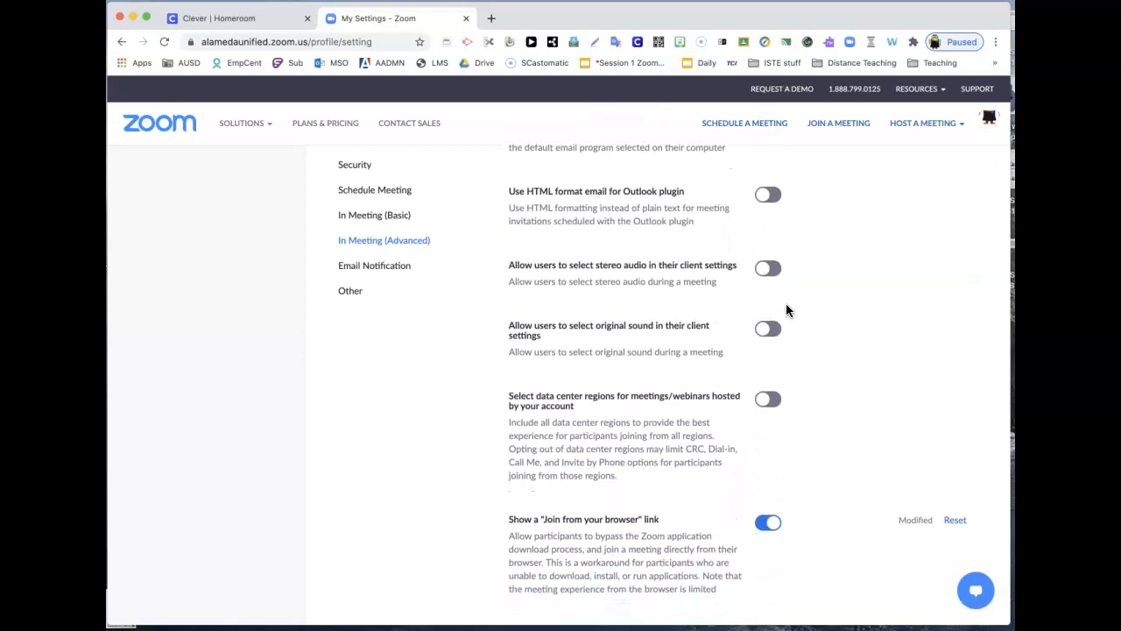
{"action": "scroll", "coordinate": [785, 309], "scroll_direction": "down", "scroll_amount": 1}
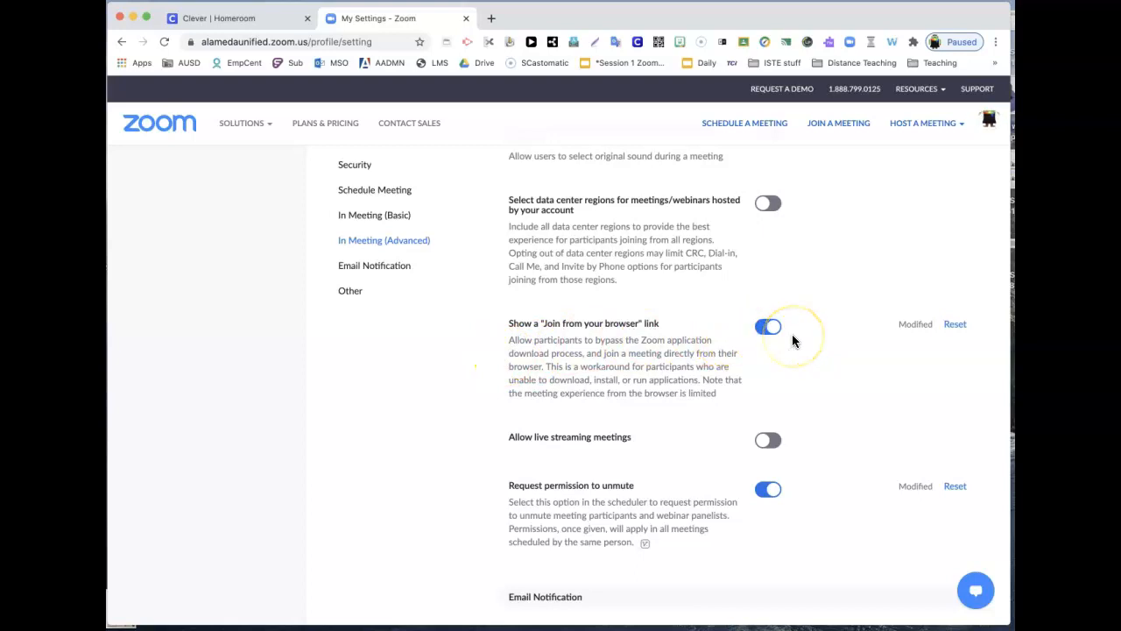
{"action": "scroll", "coordinate": [835, 354], "scroll_direction": "down", "scroll_amount": 1}
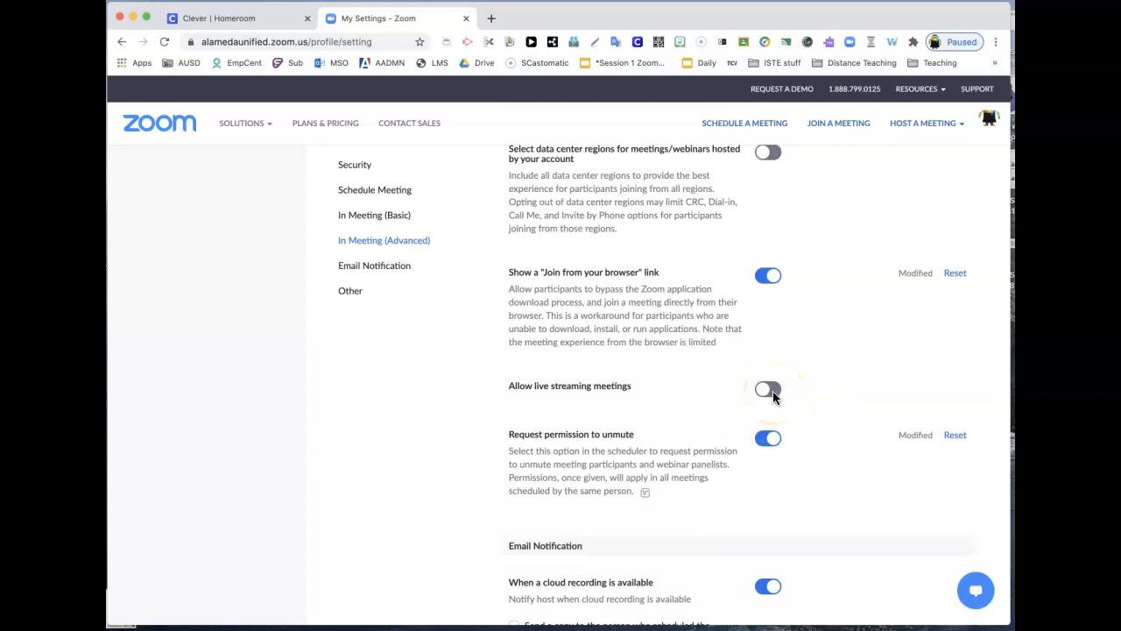
{"action": "scroll", "coordinate": [772, 390], "scroll_direction": "down", "scroll_amount": 2}
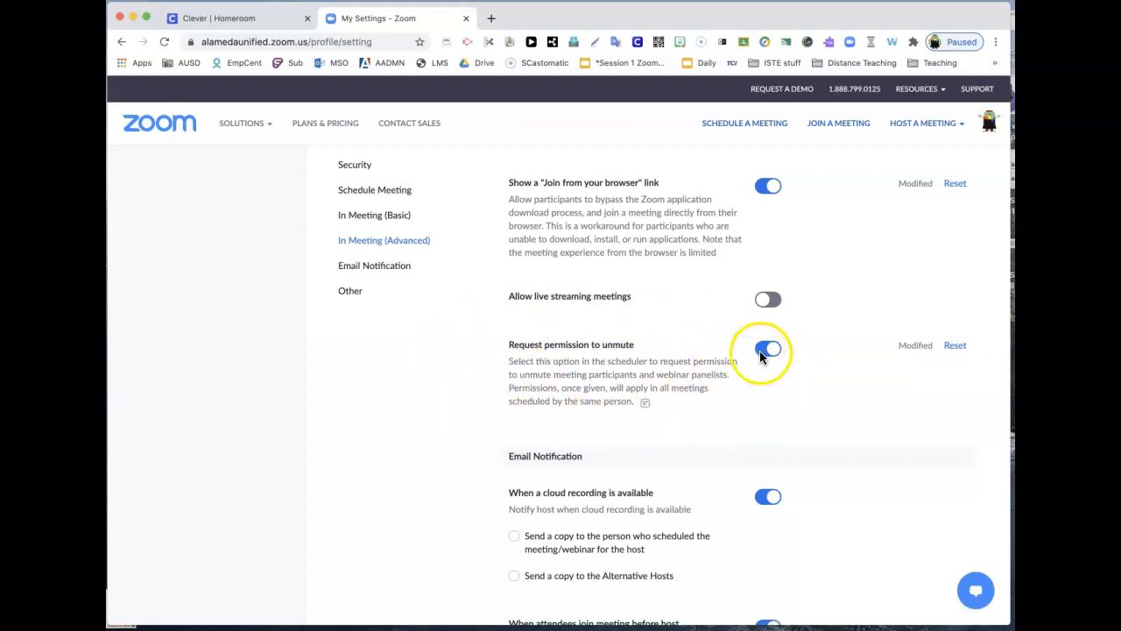
{"action": "scroll", "coordinate": [768, 353], "scroll_direction": "up", "scroll_amount": 1}
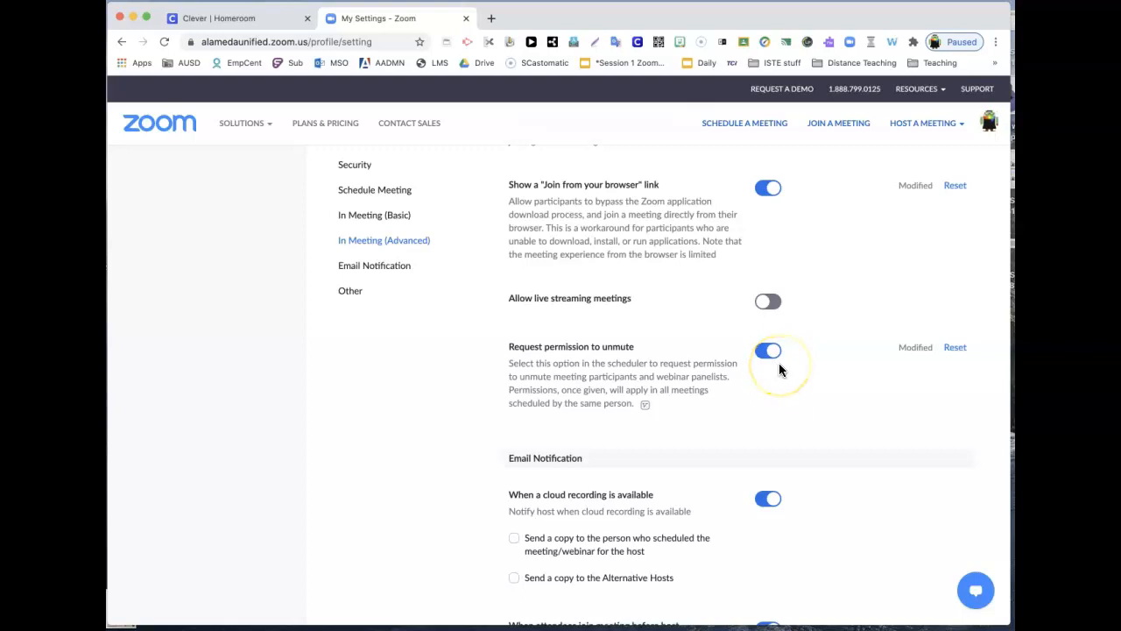
- Review the Email Notification settings and the Other section, including the iOS snapshot blur, invitation email and schedule privilege
{"action": "scroll", "coordinate": [792, 376], "scroll_direction": "down", "scroll_amount": 4}
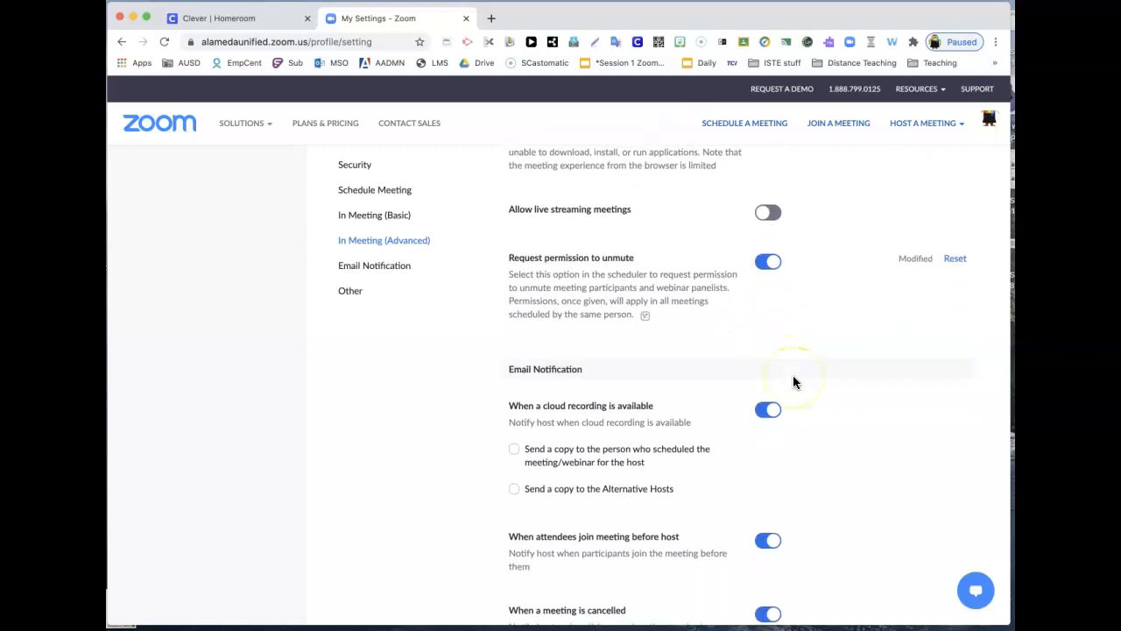
{"action": "scroll", "coordinate": [792, 382], "scroll_direction": "down", "scroll_amount": 3}
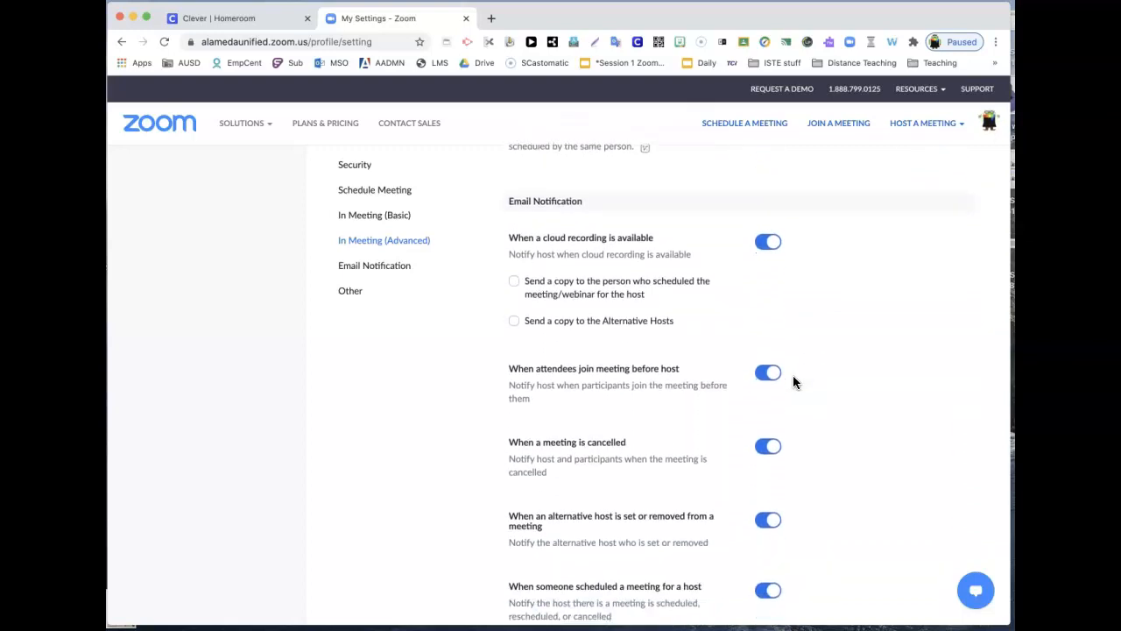
{"action": "left_click", "coordinate": [796, 285]}
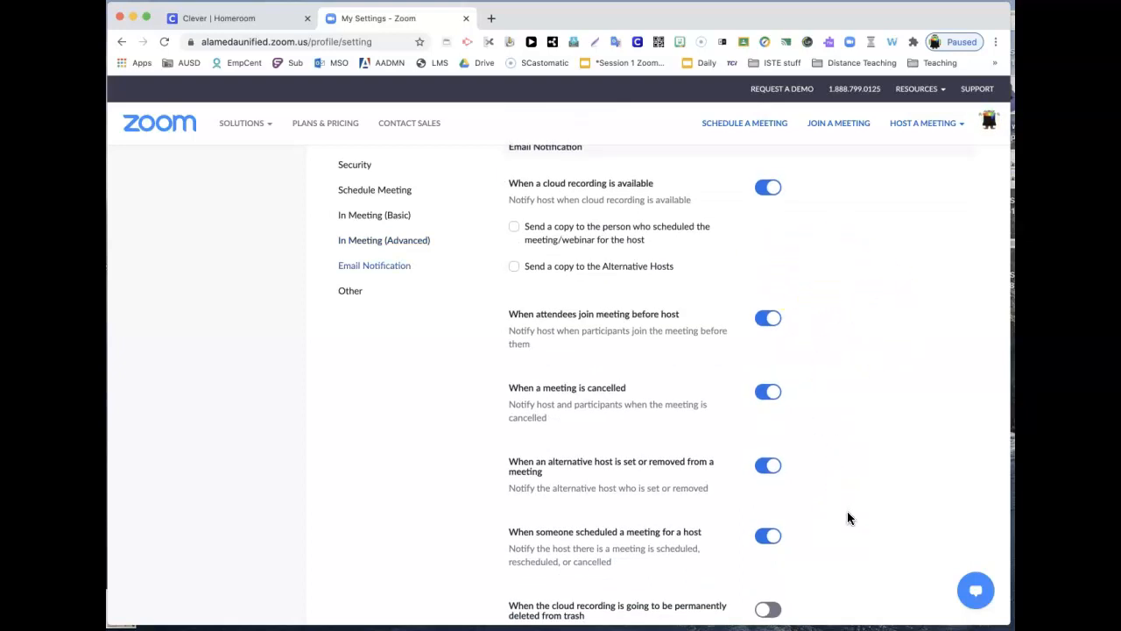
{"action": "scroll", "coordinate": [847, 518], "scroll_direction": "down", "scroll_amount": 3}
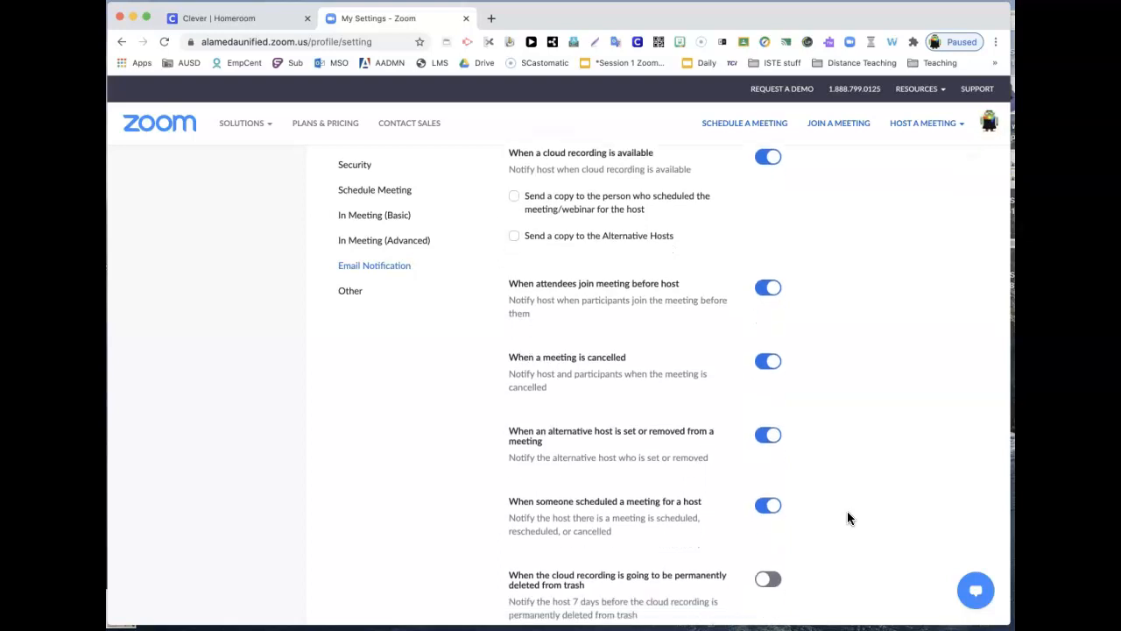
{"action": "scroll", "coordinate": [847, 518], "scroll_direction": "down", "scroll_amount": 7}
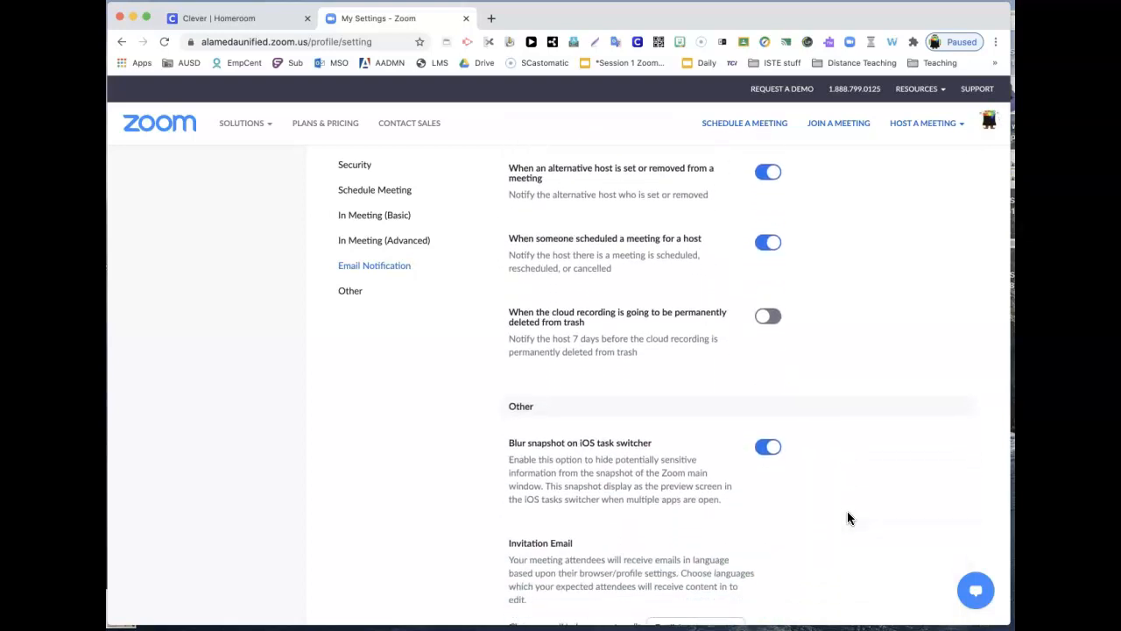
{"action": "scroll", "coordinate": [846, 518], "scroll_direction": "down", "scroll_amount": 3}
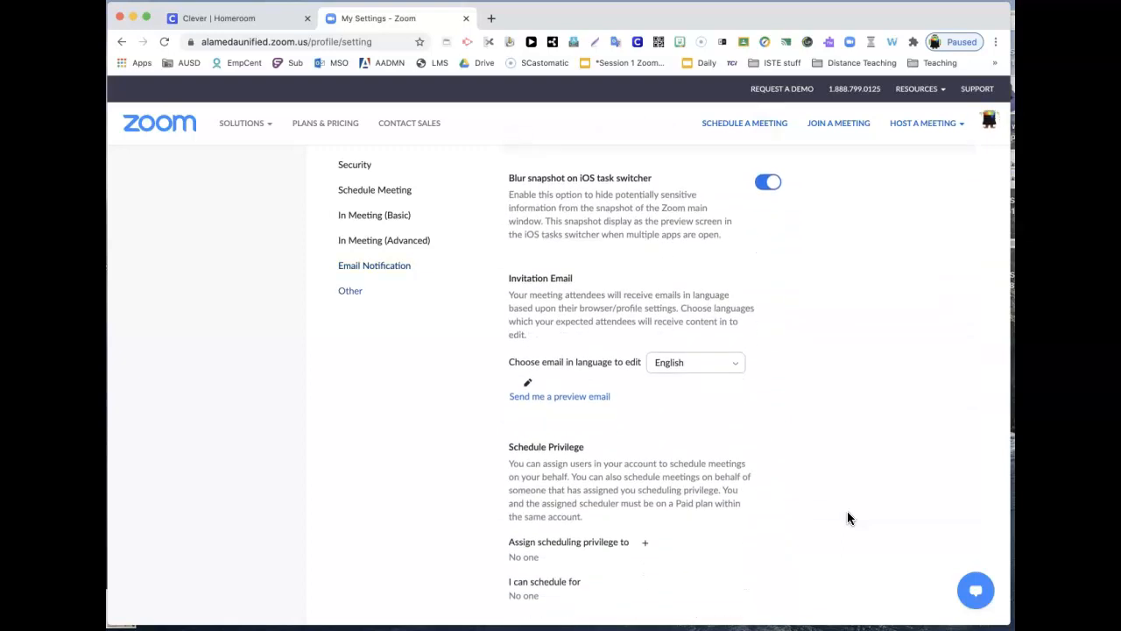
{"action": "left_click", "coordinate": [823, 356]}
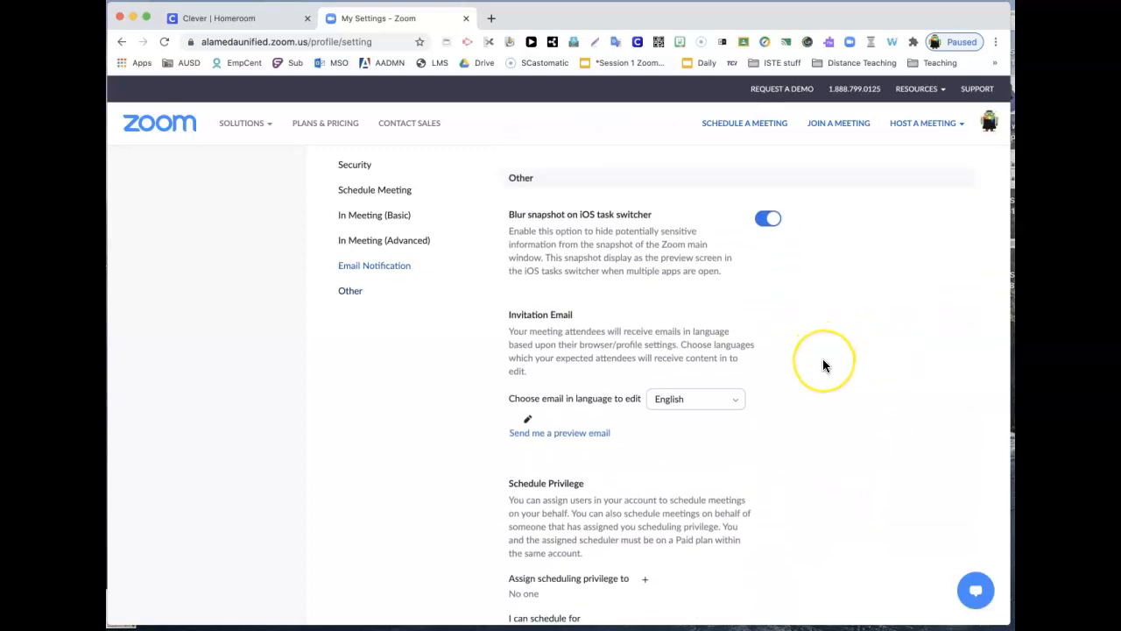
{"action": "scroll", "coordinate": [823, 358], "scroll_direction": "down", "scroll_amount": 2}
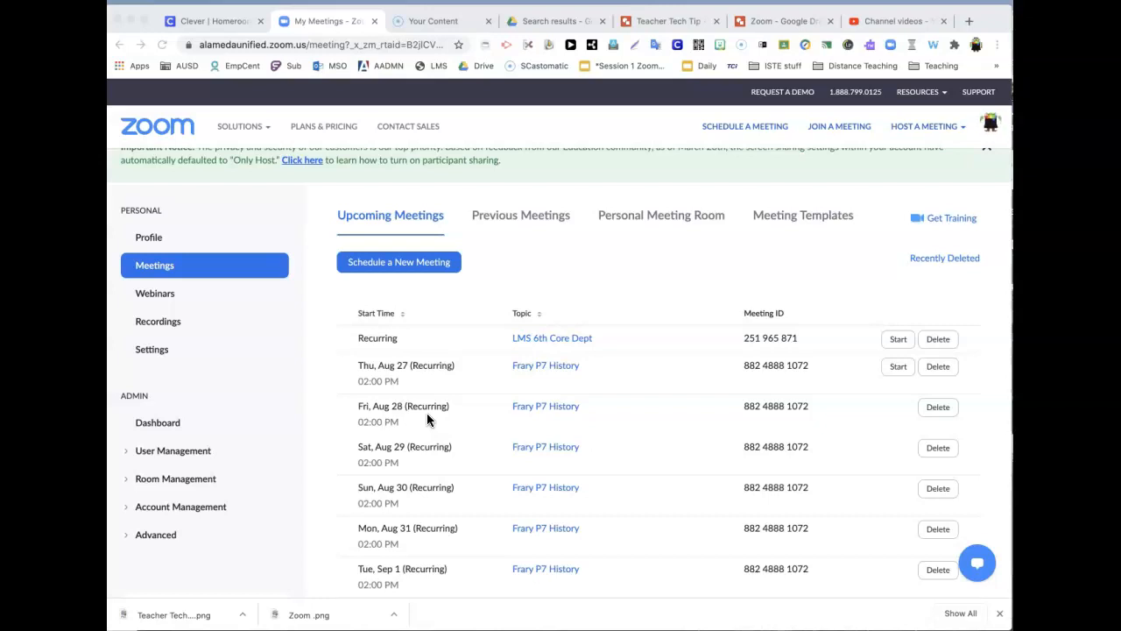
- Open the details of the Aug 27 P7 History recurring meeting and inspect its meeting options and poll section
{"action": "left_click", "coordinate": [541, 366]}
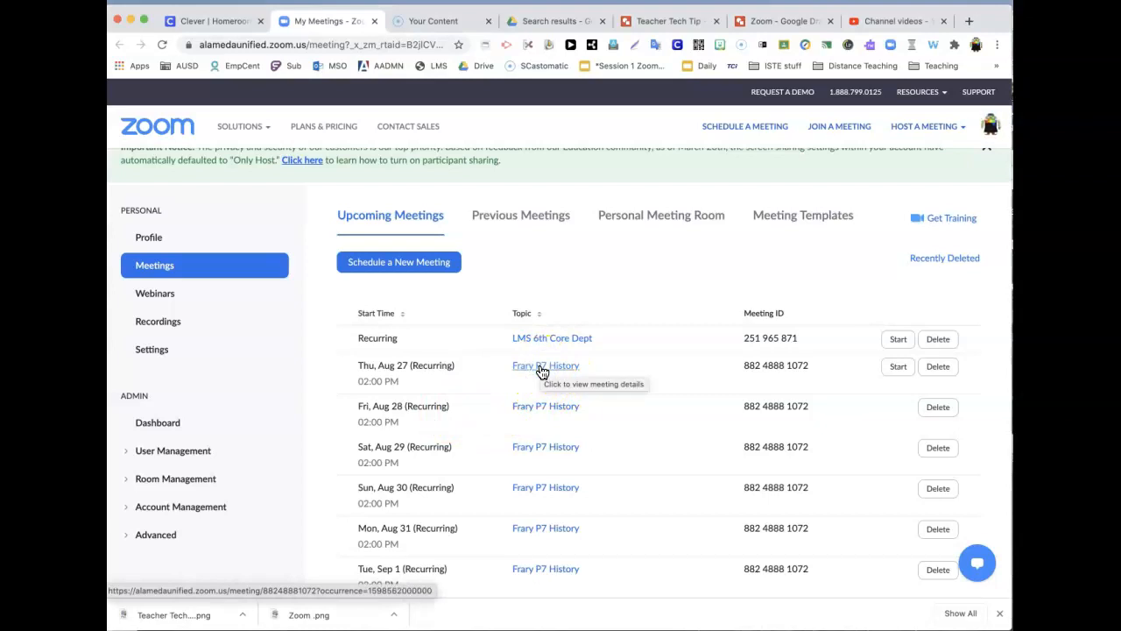
{"action": "left_click", "coordinate": [541, 368]}
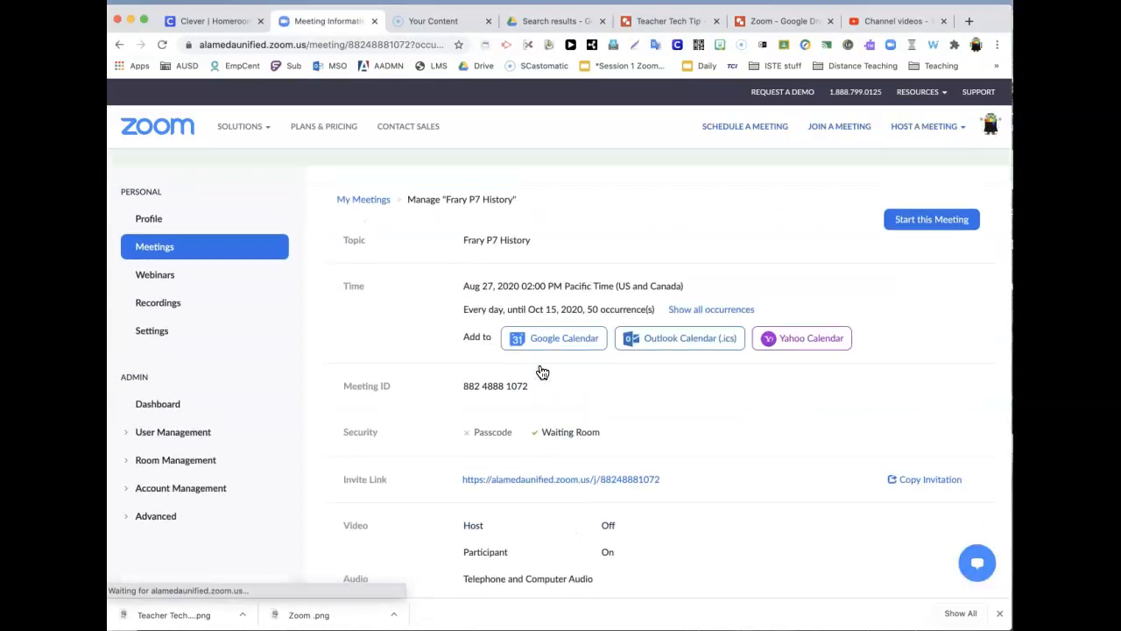
{"action": "scroll", "coordinate": [709, 418], "scroll_direction": "down", "scroll_amount": 10}
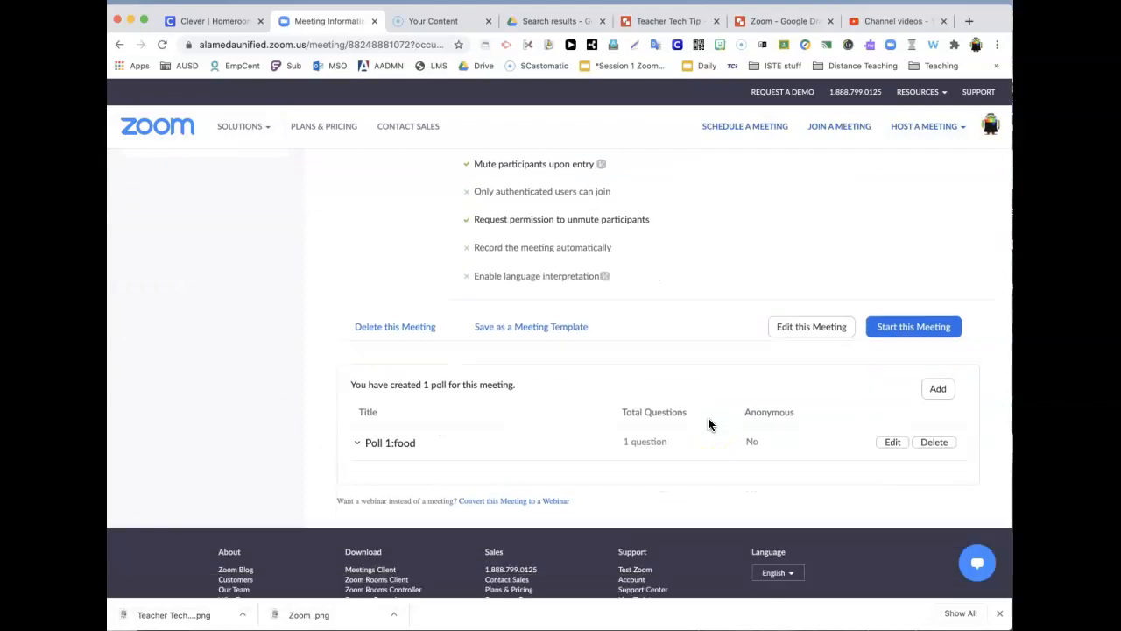
{"action": "scroll", "coordinate": [707, 417], "scroll_direction": "up", "scroll_amount": 3}
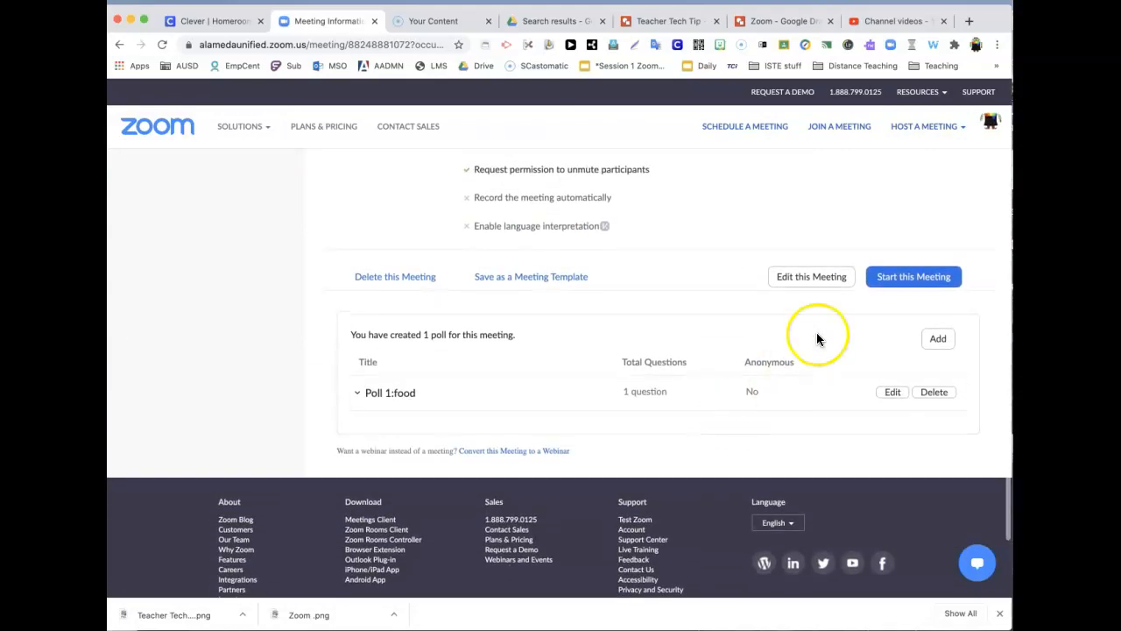
- Edit all occurrences of the recurring P7 History meeting, go through its options and save the meeting
{"action": "left_click", "coordinate": [800, 278]}
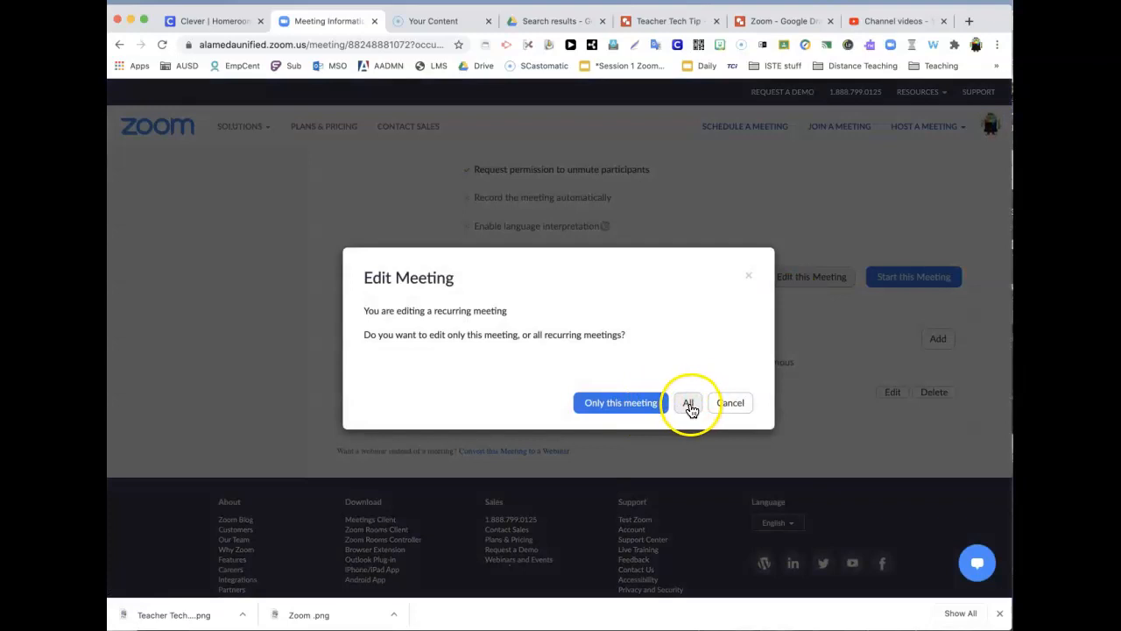
{"action": "left_click", "coordinate": [689, 405]}
{"action": "scroll", "coordinate": [823, 412], "scroll_direction": "down", "scroll_amount": 5}
{"action": "scroll", "coordinate": [820, 413], "scroll_direction": "down", "scroll_amount": 10}
{"action": "left_click", "coordinate": [463, 445]}
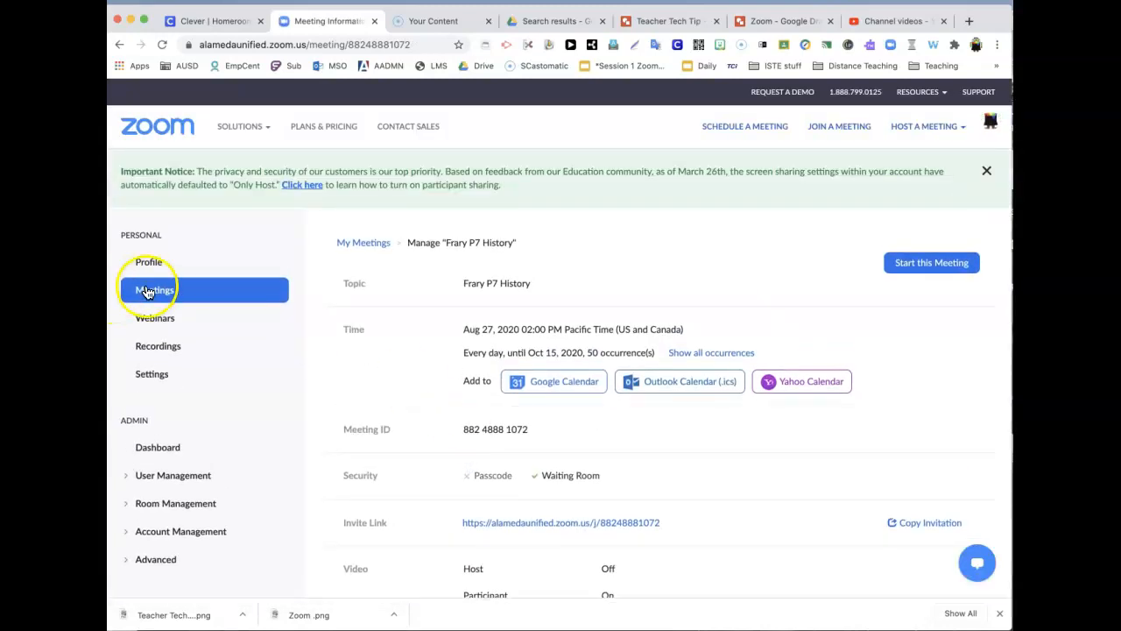
- Return to the upcoming meetings list and open the Aug 27 P7 History meeting again
{"action": "left_click", "coordinate": [147, 292]}
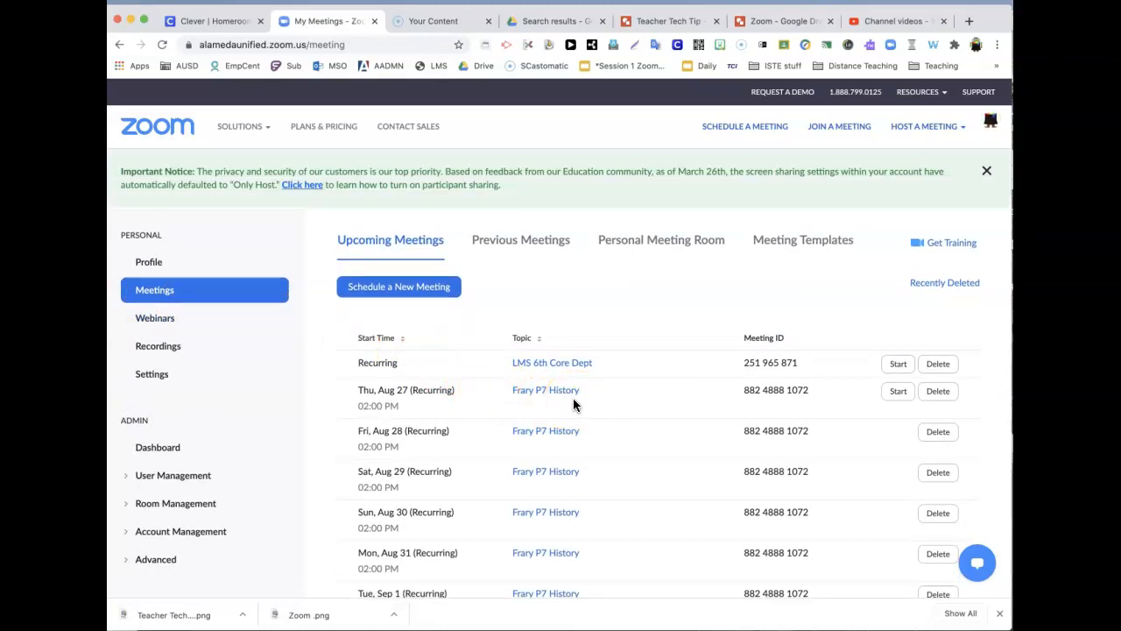
{"action": "left_click", "coordinate": [550, 393]}
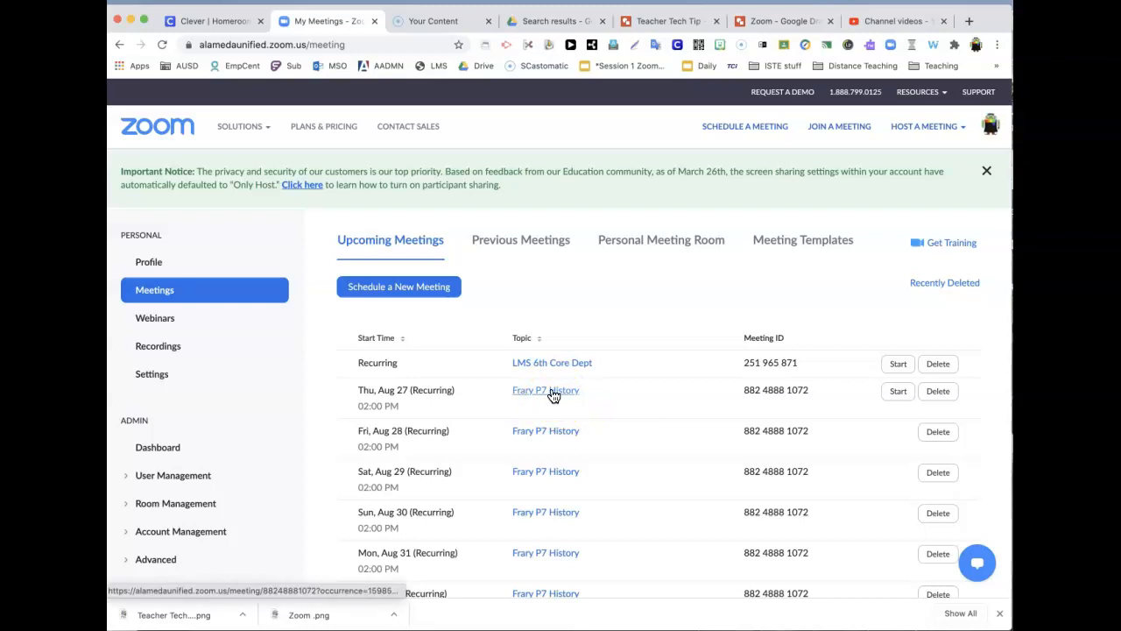